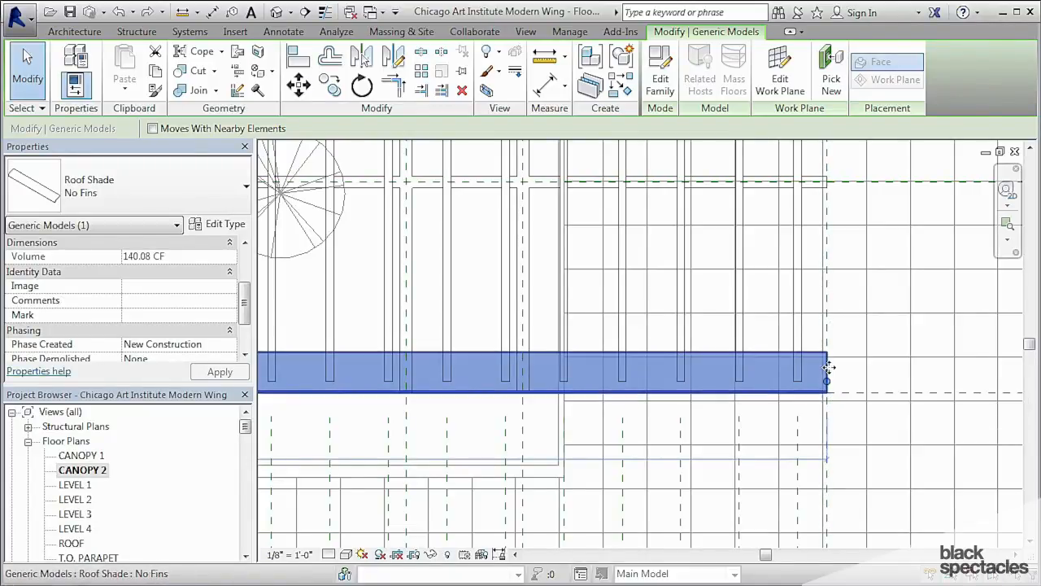
# Array the selected No Fins roof shade linearly toward the building at 2'6" spacing, with two grouped members and Move To 2nd.
pyautogui.click(421, 73)
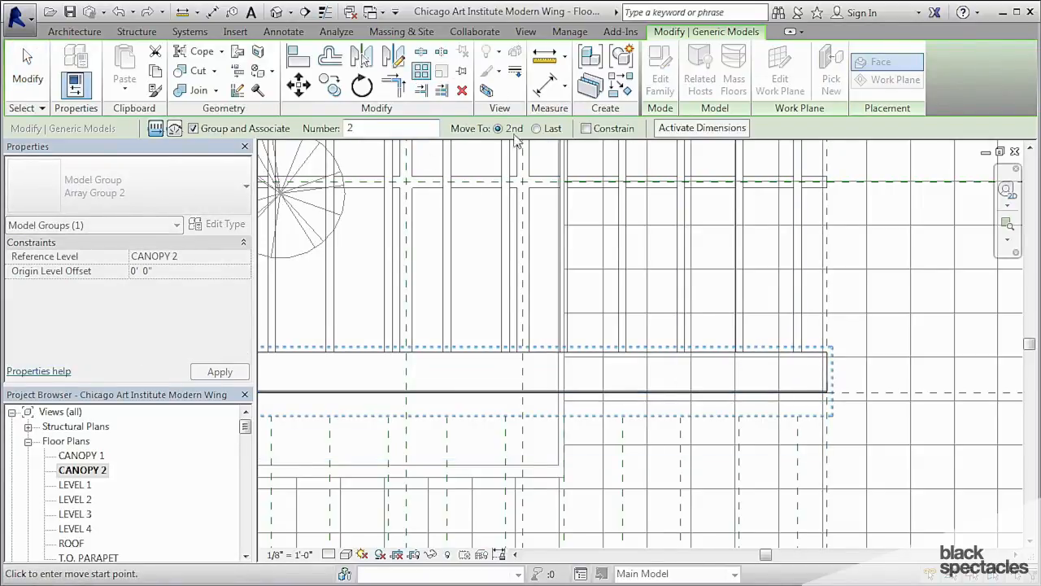
pyautogui.click(854, 386)
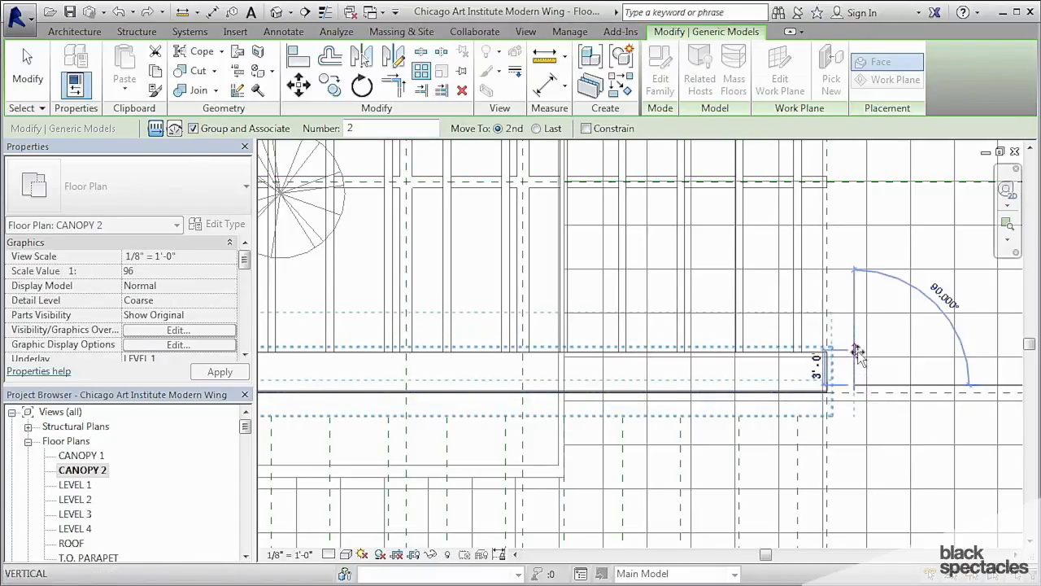
pyautogui.write('2\'6"')
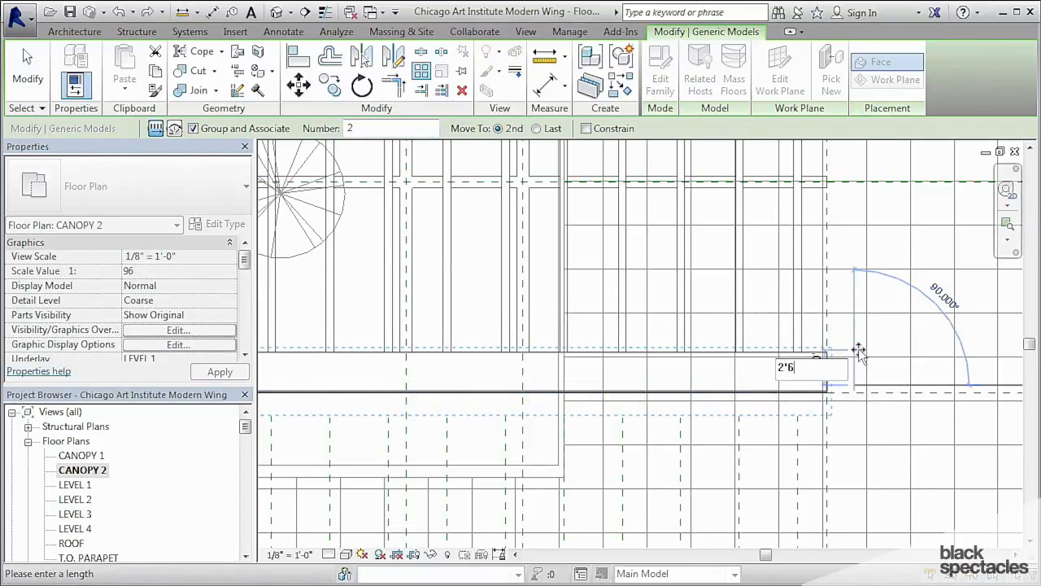
pyautogui.press('Return')
pyautogui.press('Return')
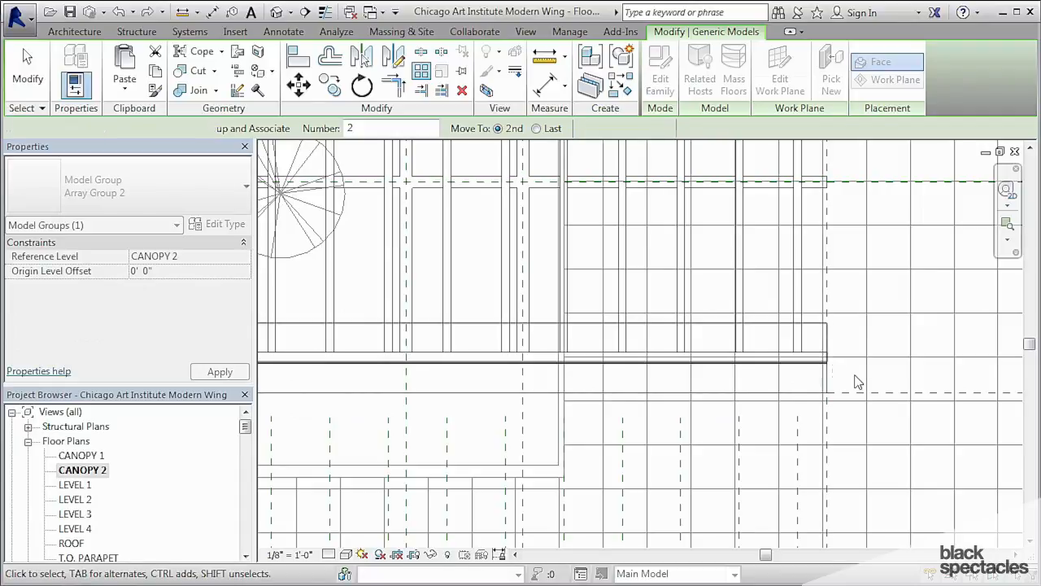
# Increase the roof shade array count, trying 16, 20 and 24 before settling on 23.
pyautogui.scroll(-5, 854, 377)
pyautogui.scroll(-1, 713, 374)
pyautogui.moveTo(523, 349); pyautogui.dragTo(593, 420, button='middle')
pyautogui.moveTo(406, 395); pyautogui.dragTo(496, 460, button='middle')
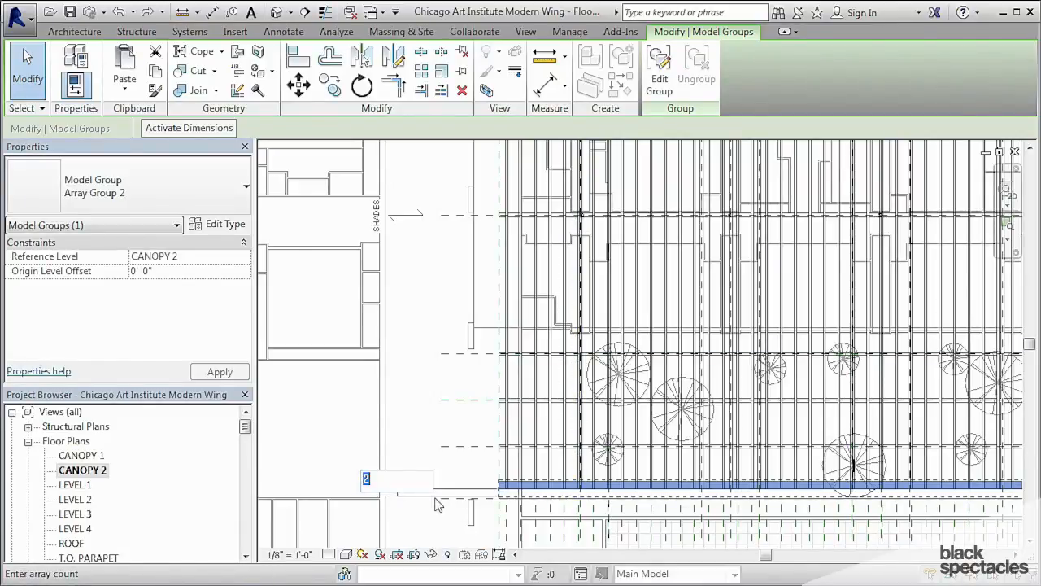
pyautogui.press('Return')
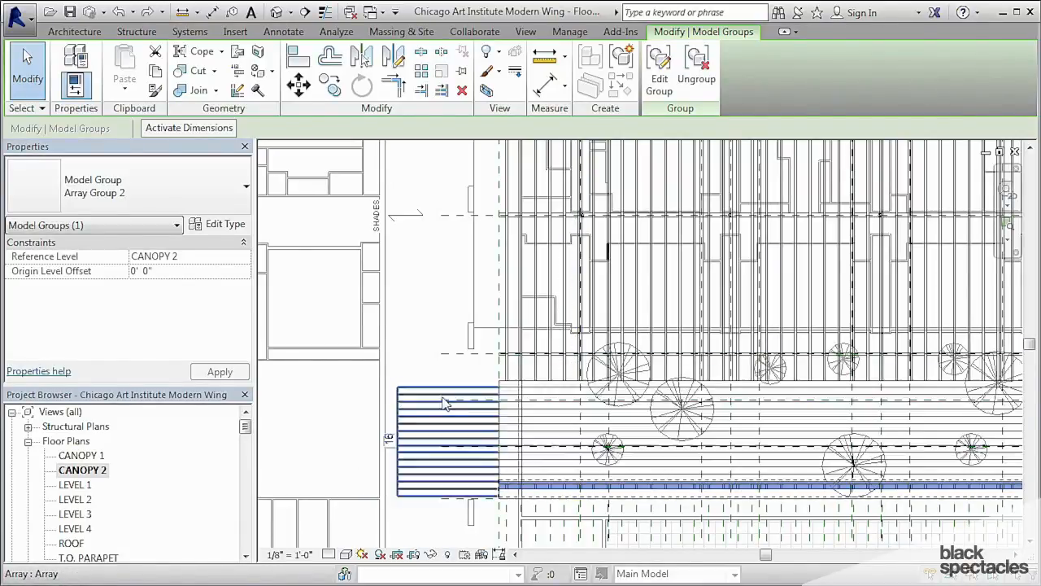
pyautogui.click(389, 432)
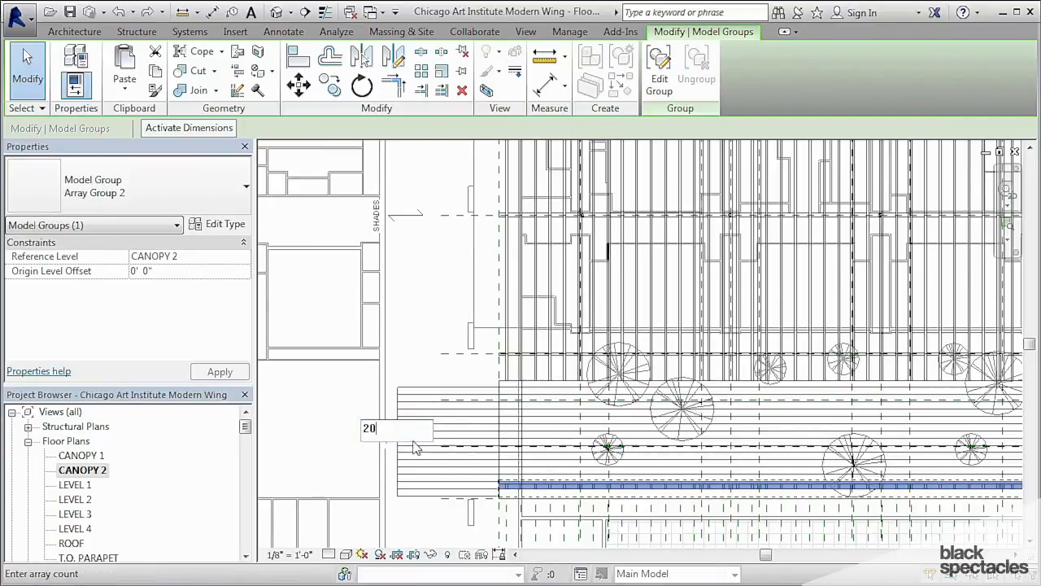
pyautogui.press('Return')
pyautogui.click(389, 428)
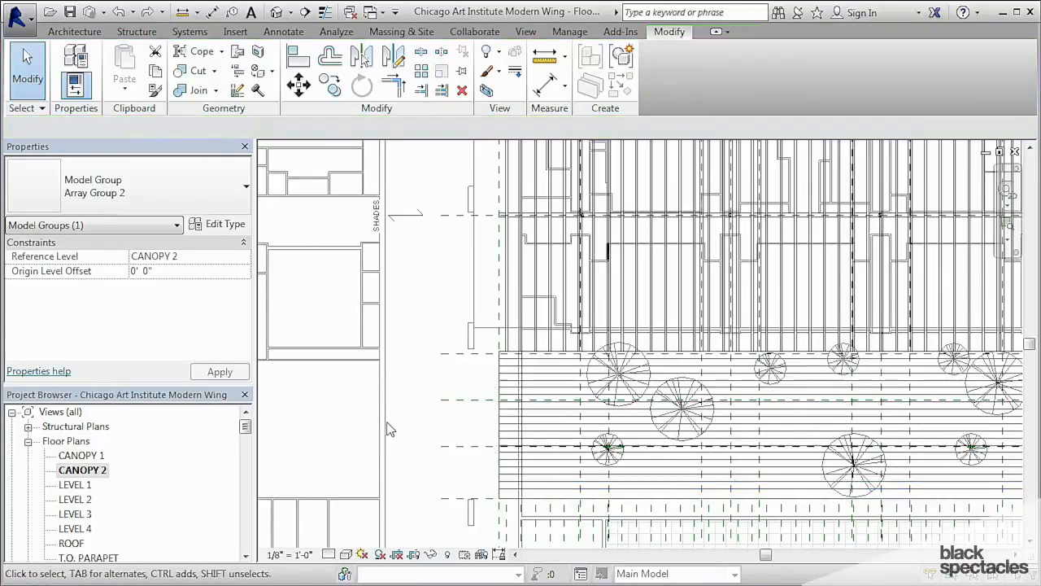
pyautogui.click(431, 411)
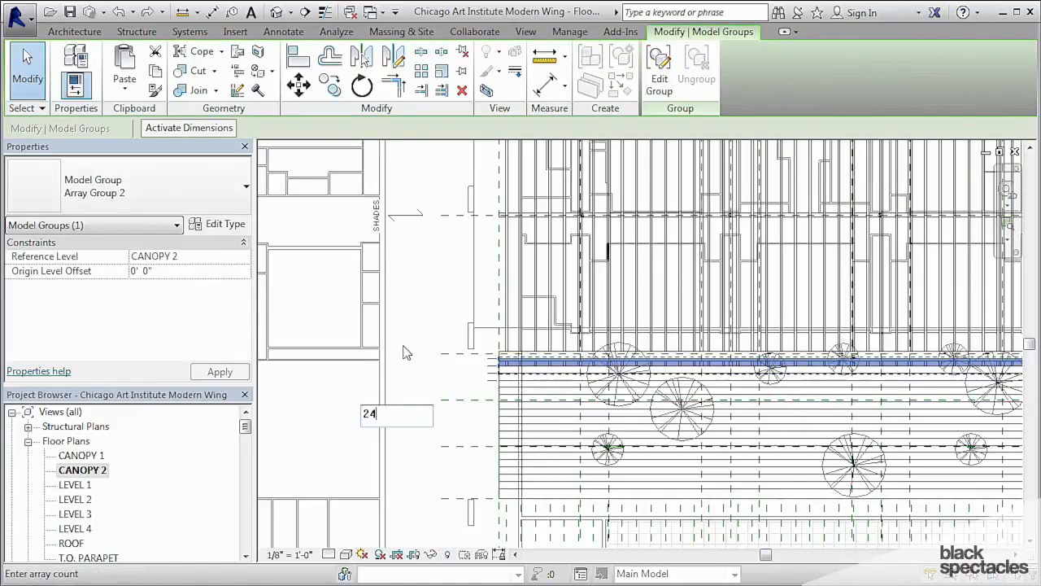
pyautogui.press('Return')
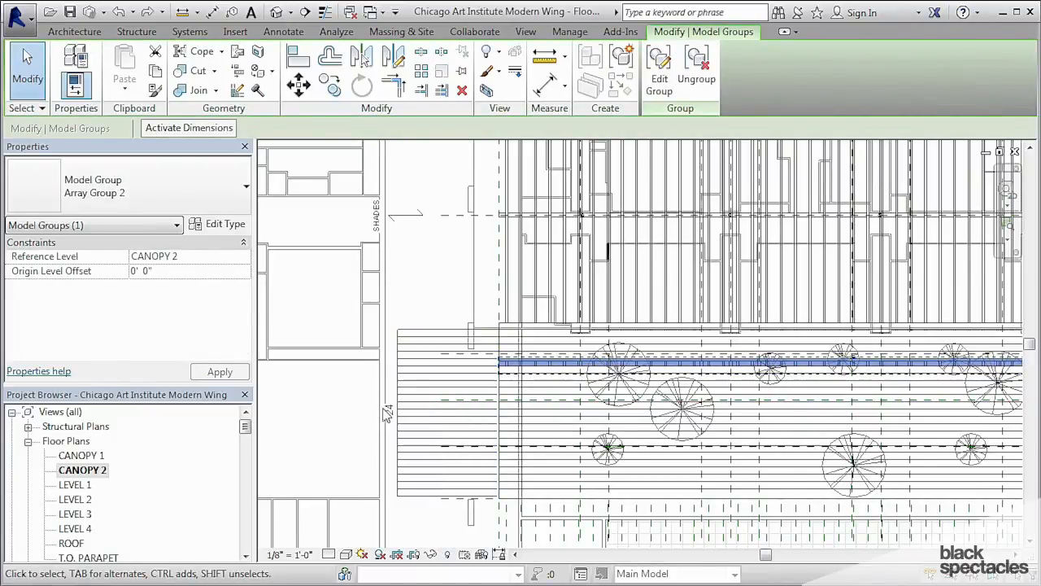
pyautogui.press('Return')
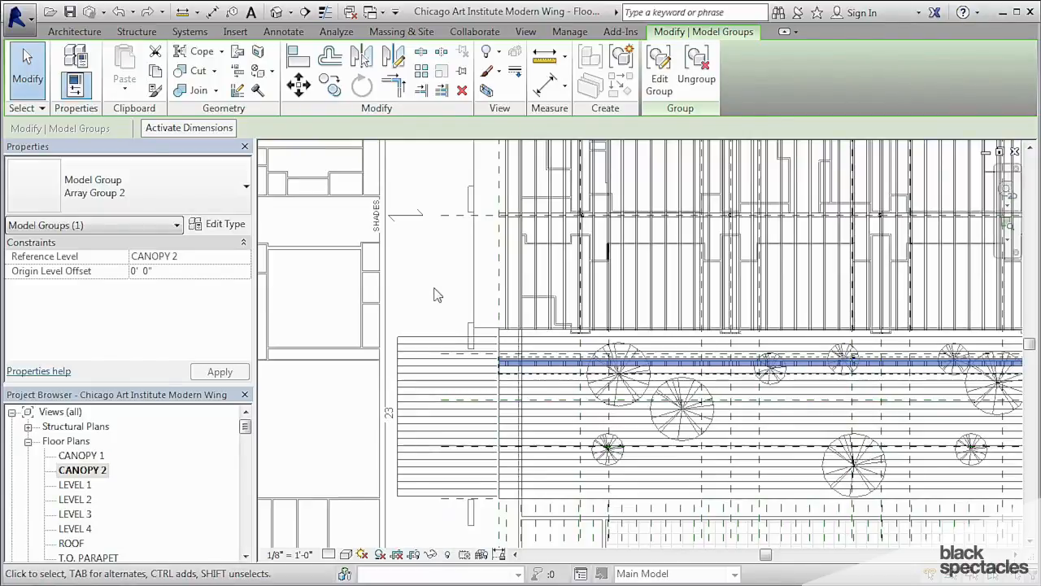
# Examine how the arrayed roof shades meet the building edge in plan and in the 3D view.
pyautogui.scroll(2, 683, 366)
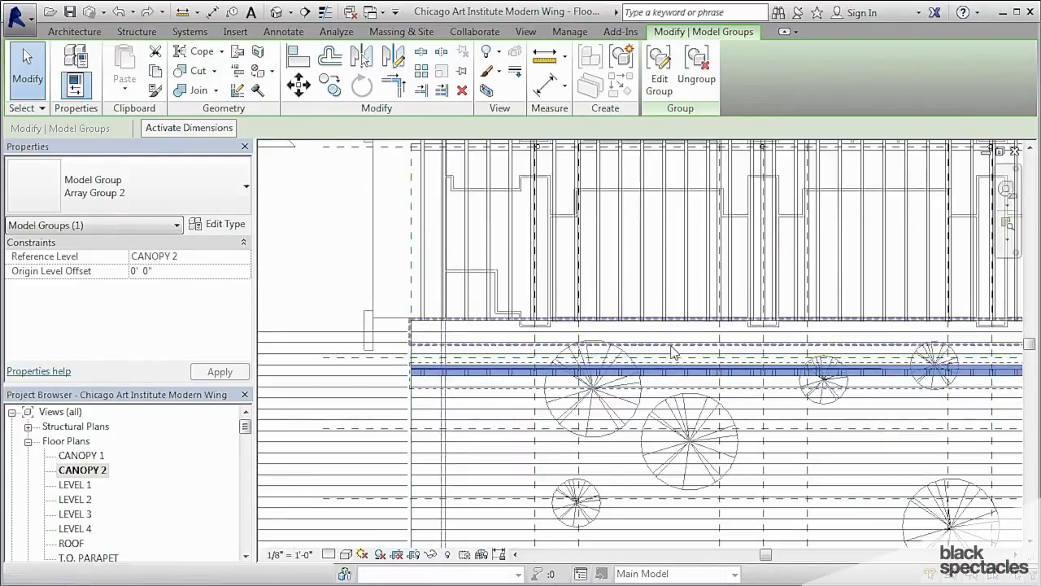
pyautogui.scroll(-5, 689, 374)
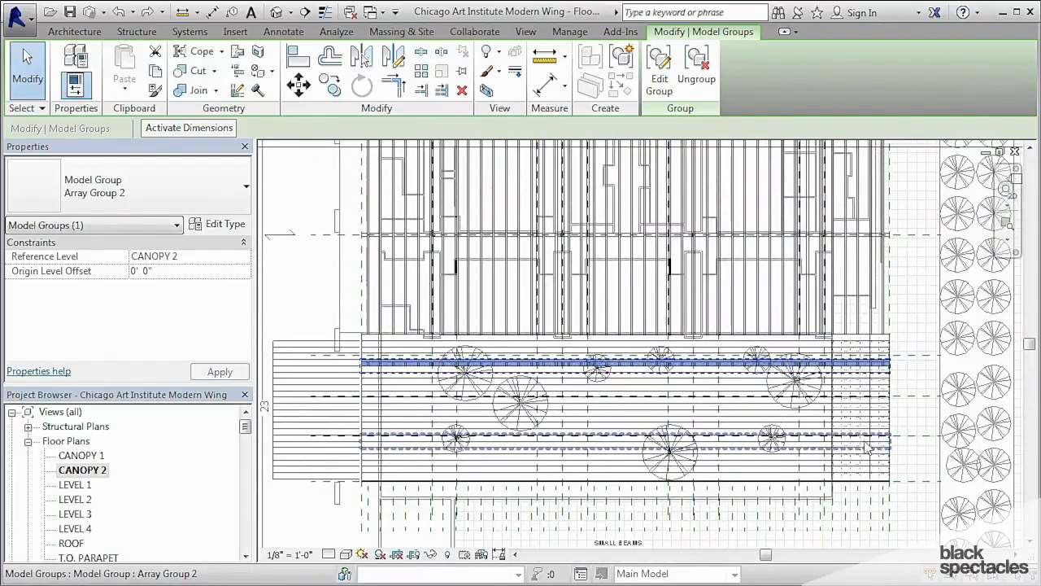
pyautogui.scroll(3, 503, 368)
pyautogui.moveTo(502, 362); pyautogui.dragTo(901, 396, button='middle')
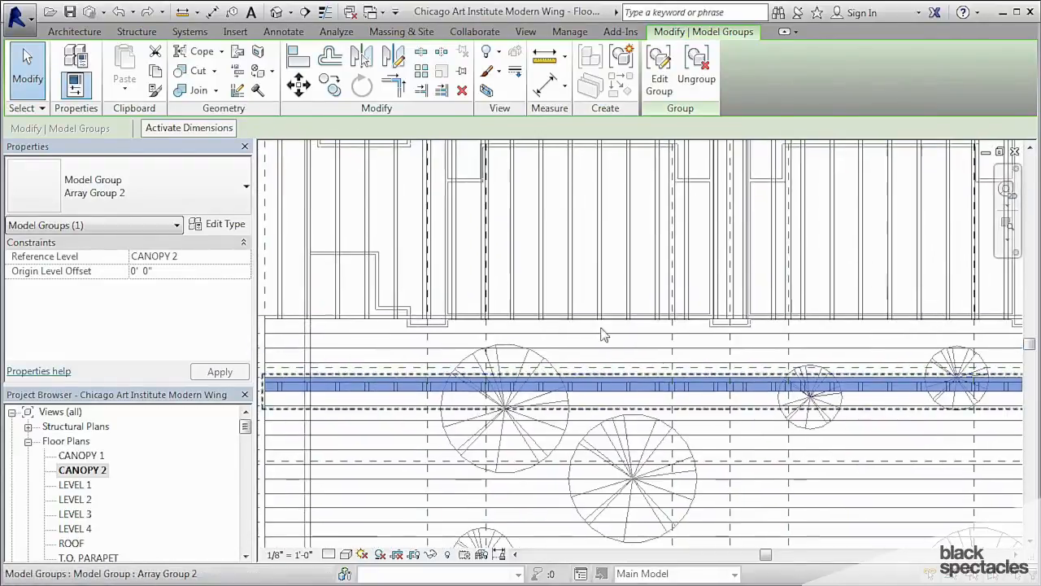
pyautogui.moveTo(362, 327); pyautogui.dragTo(499, 330, button='middle')
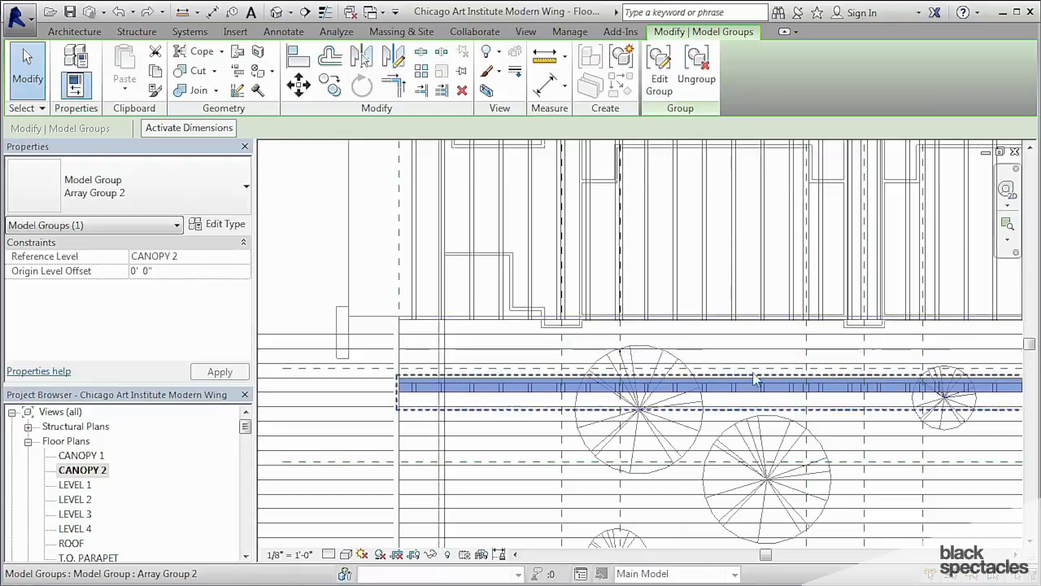
pyautogui.press('Escape')
pyautogui.scroll(-2, 314, 267)
pyautogui.click(276, 12)
pyautogui.scroll(3, 597, 260)
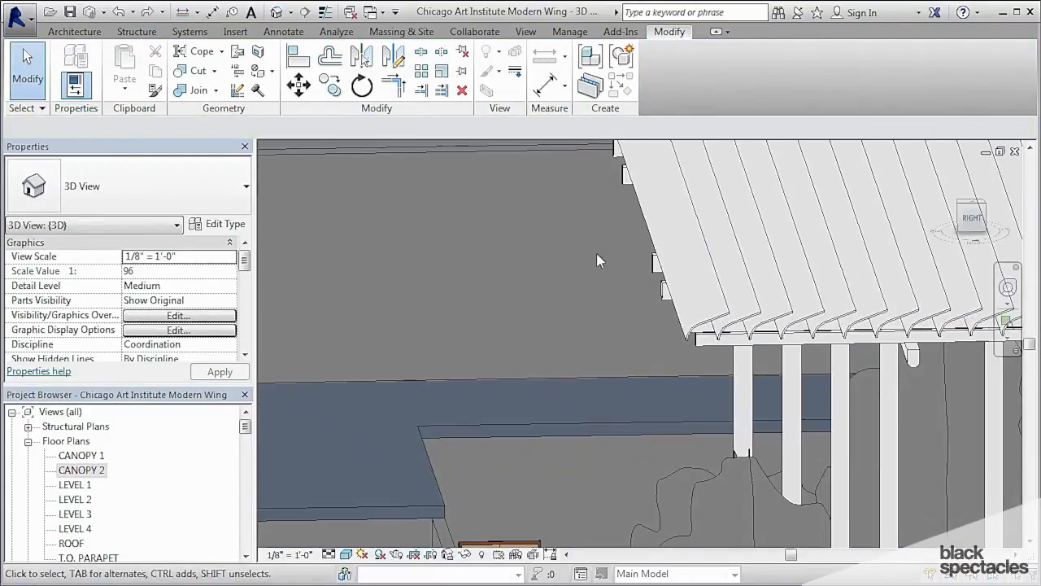
pyautogui.scroll(-5, 597, 261)
pyautogui.keyDown('shift'); pyautogui.moveTo(618, 301); pyautogui.dragTo(712, 395, button='middle'); pyautogui.keyUp('shift')
# Return to the CANOPY 2 floor plan and locate the Roof Shade types among the Generic Models families.
pyautogui.doubleClick(85, 472)
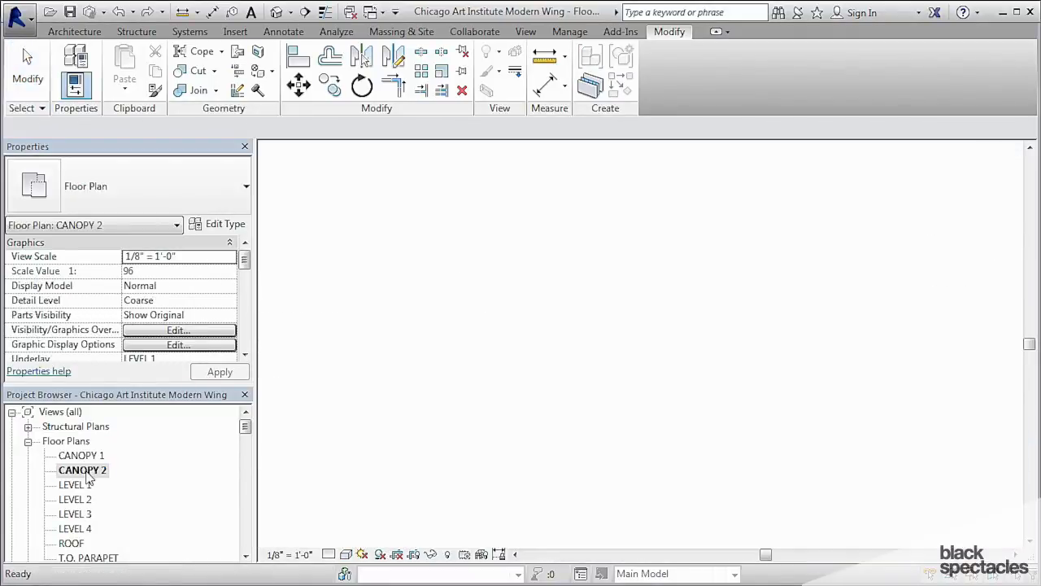
pyautogui.moveTo(712, 350)
pyautogui.mouseDown(button='middle')
pyautogui.moveTo(719, 308)
pyautogui.moveTo(800, 321)
pyautogui.mouseUp(button='middle')
pyautogui.scroll(-15, 242, 443)
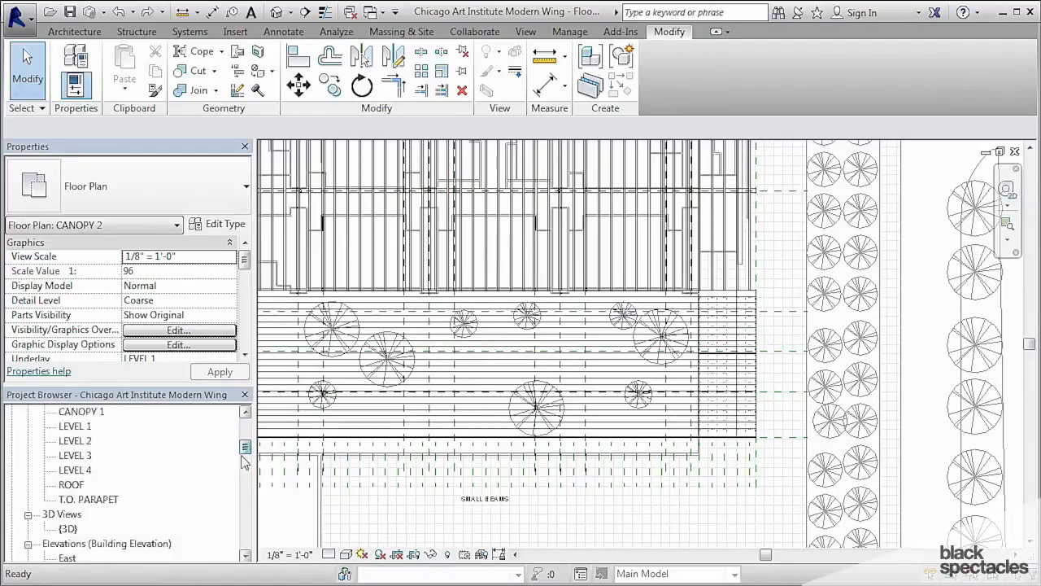
pyautogui.scroll(-2, 240, 499)
pyautogui.scroll(3, 241, 492)
pyautogui.scroll(-4, 236, 504)
pyautogui.scroll(-1, 232, 514)
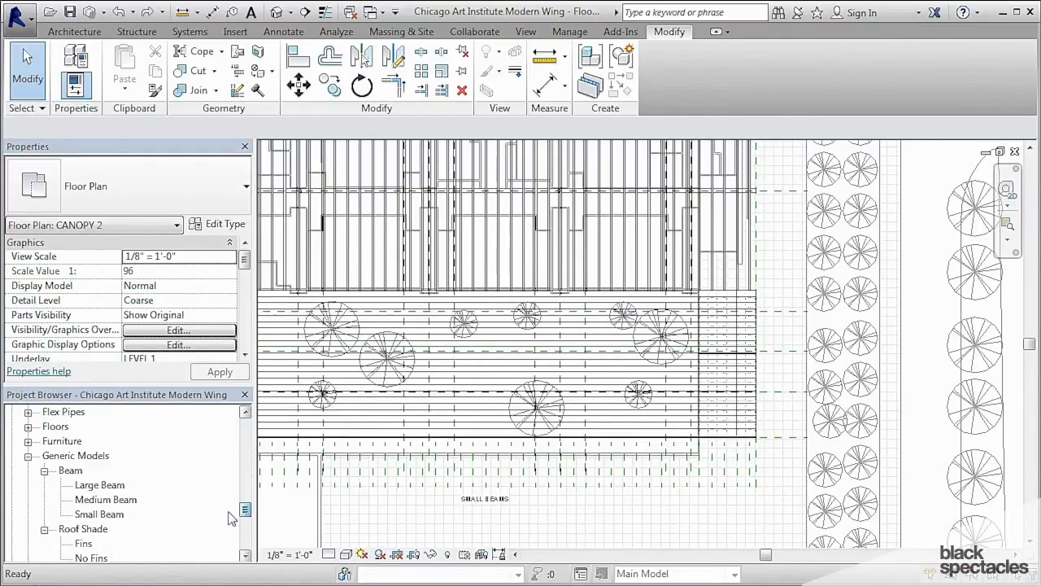
pyautogui.scroll(-2, 231, 518)
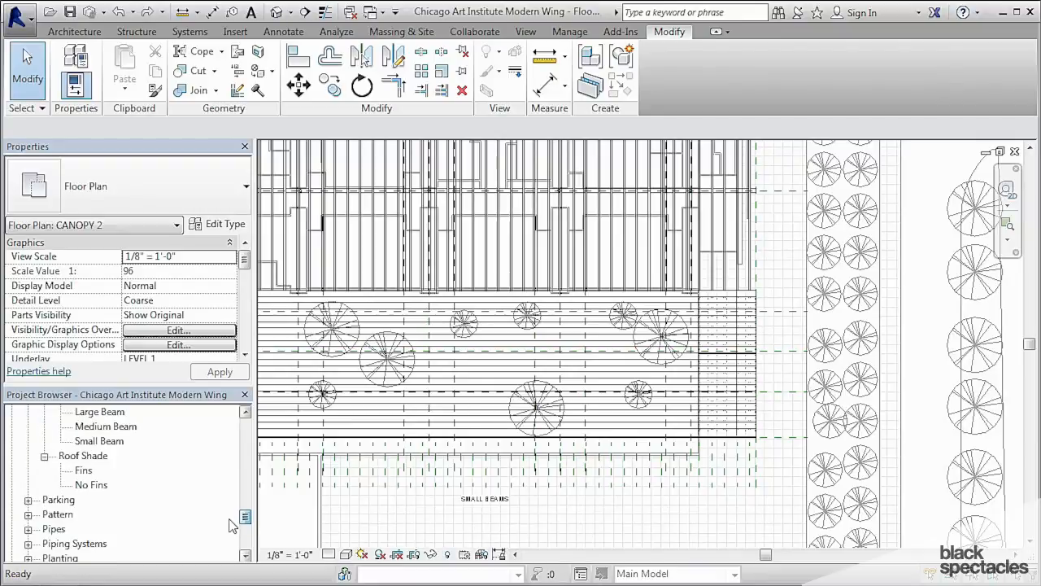
# Place a Roof Shade: No Fins component 210' long between the outer reference planes, just beyond the array's building-side end.
pyautogui.click(89, 485)
pyautogui.moveTo(90, 485); pyautogui.dragTo(755, 305)
pyautogui.scroll(2, 755, 303)
pyautogui.scroll(2, 756, 304)
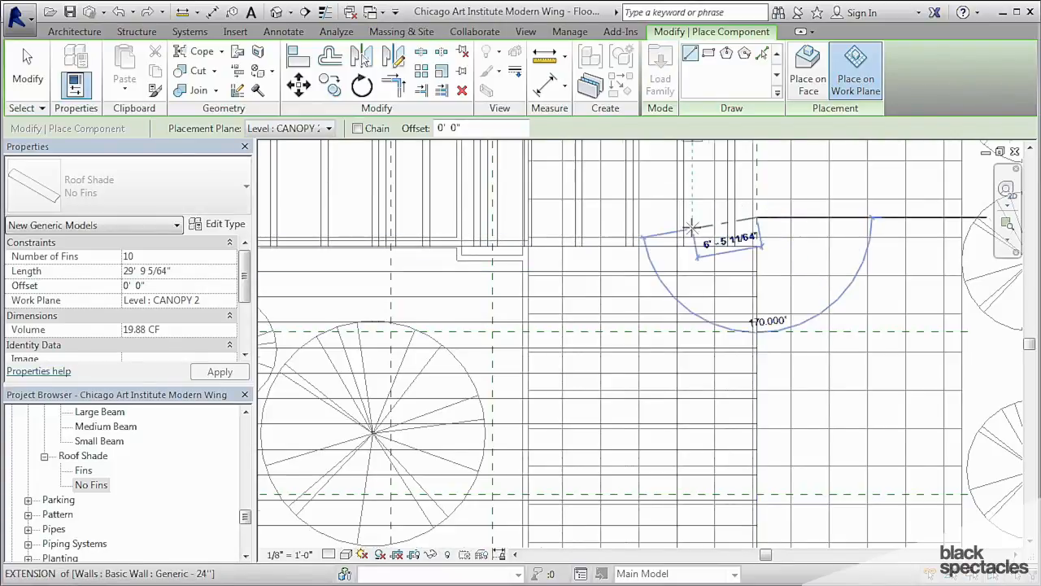
pyautogui.scroll(-4, 598, 209)
pyautogui.moveTo(997, 231); pyautogui.dragTo(1000, 231, button='middle')
pyautogui.moveTo(603, 218); pyautogui.dragTo(958, 231, button='middle')
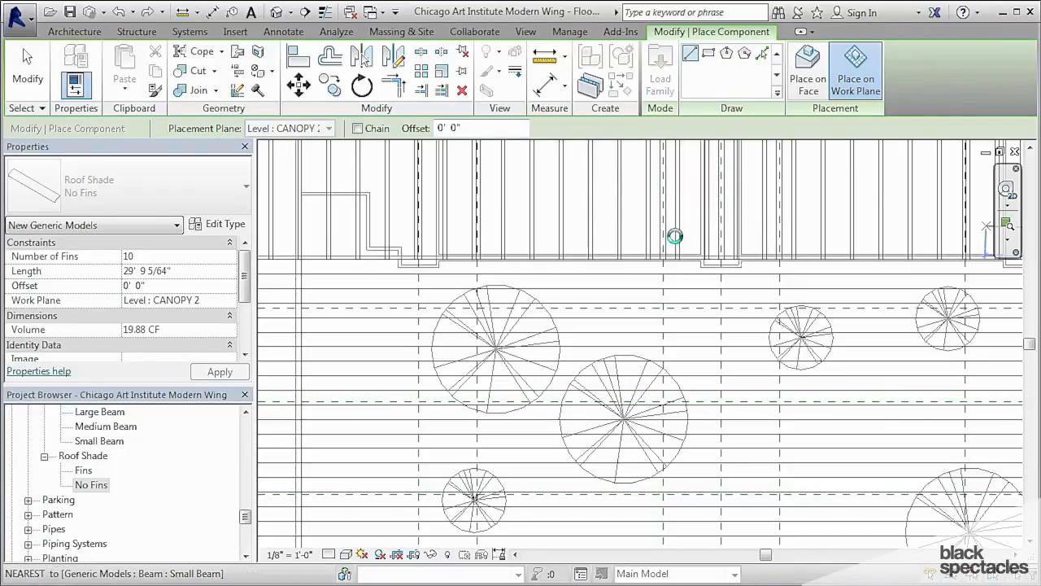
pyautogui.scroll(-2, 675, 236)
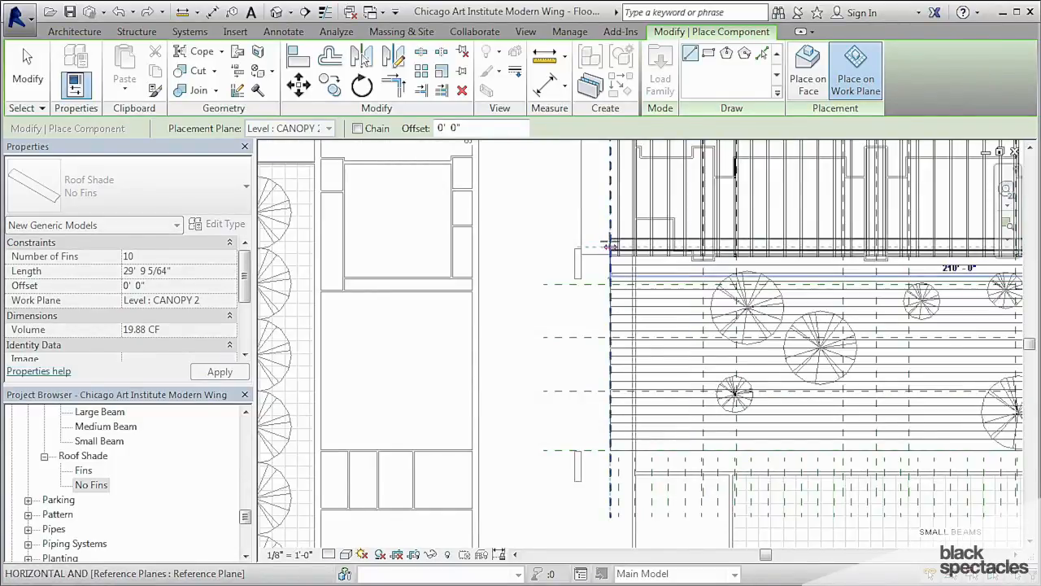
pyautogui.press('Escape')
pyautogui.press('Escape')
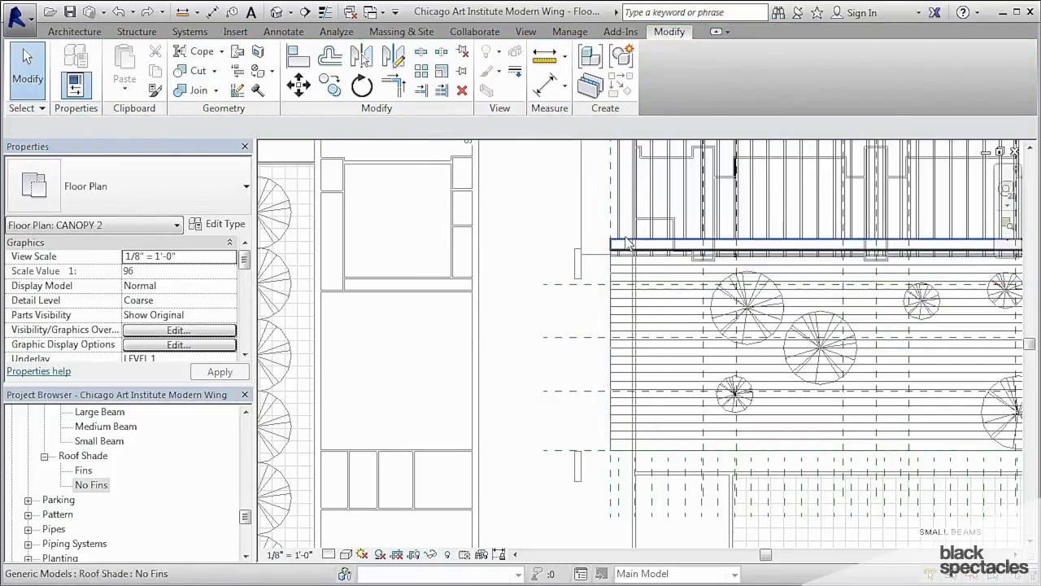
# Change the newly placed roof shade's type to Fins and deselect it.
pyautogui.click(627, 244)
pyautogui.click(147, 186)
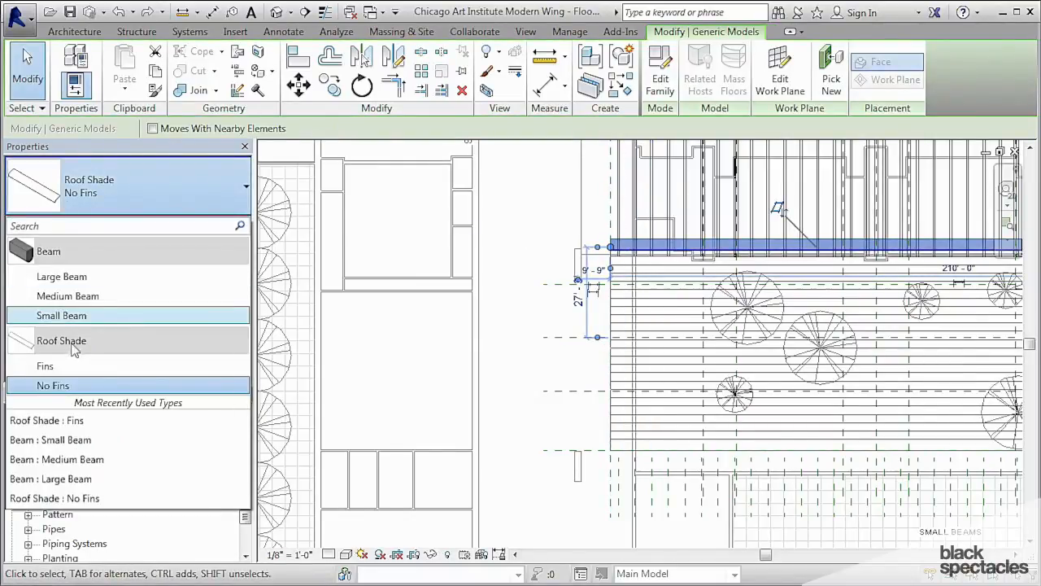
pyautogui.click(51, 367)
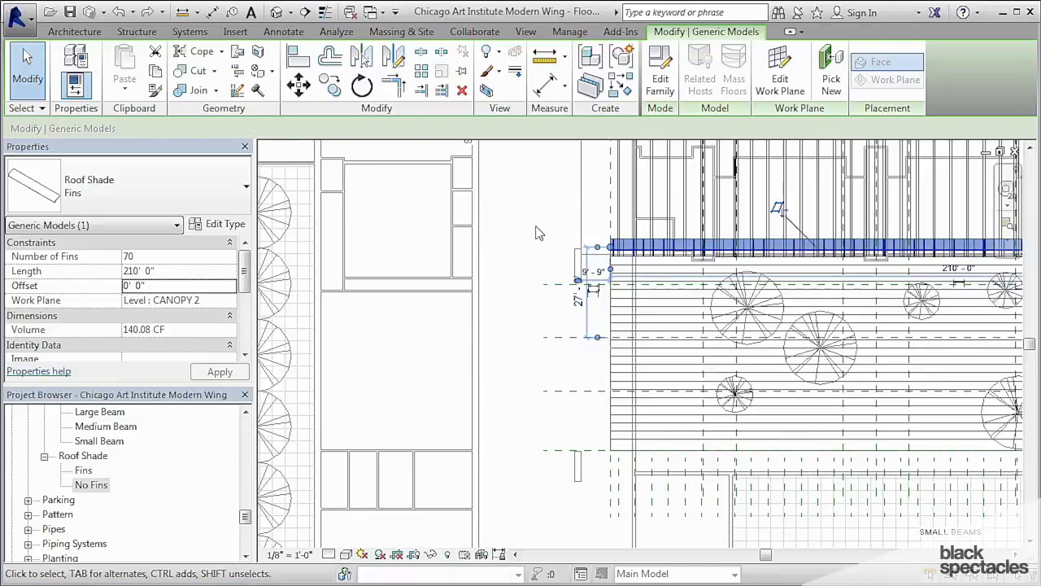
pyautogui.click(536, 227)
# Open the array group beside the finned shade for editing, check the end point of its roof shade, and finish group editing.
pyautogui.scroll(1, 781, 274)
pyautogui.moveTo(780, 275); pyautogui.dragTo(376, 293, button='middle')
pyautogui.moveTo(1023, 258); pyautogui.dragTo(749, 225, button='middle')
pyautogui.scroll(5, 751, 233)
pyautogui.scroll(-3, 663, 291)
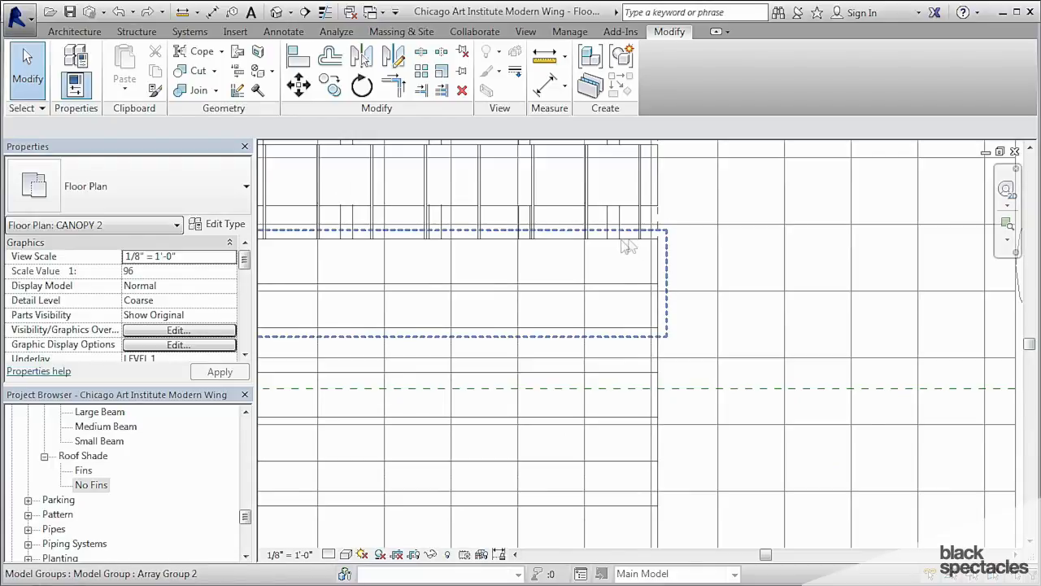
pyautogui.click(625, 248)
pyautogui.click(685, 272)
pyautogui.click(631, 246)
pyautogui.click(662, 75)
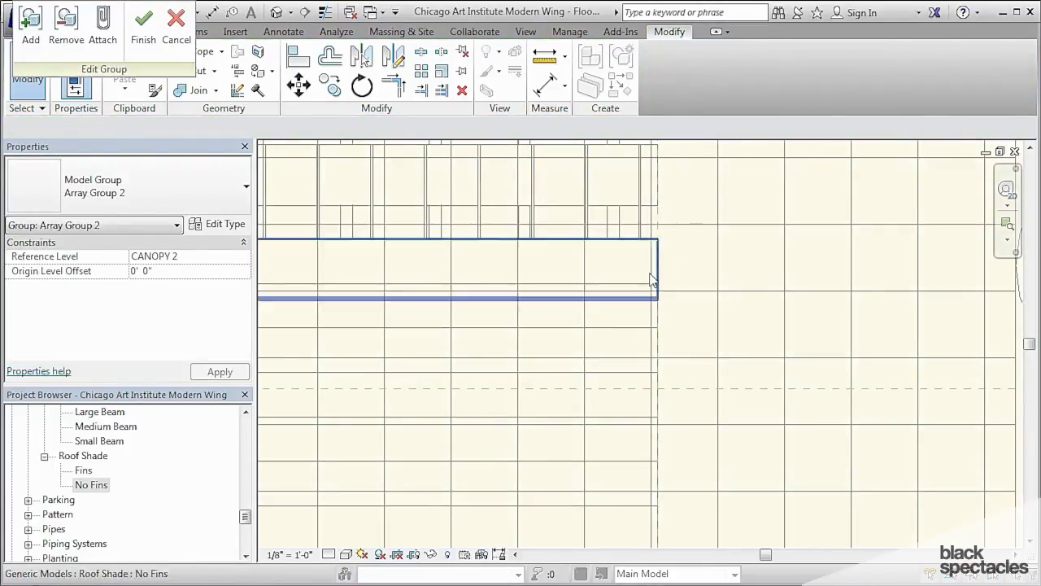
pyautogui.click(659, 281)
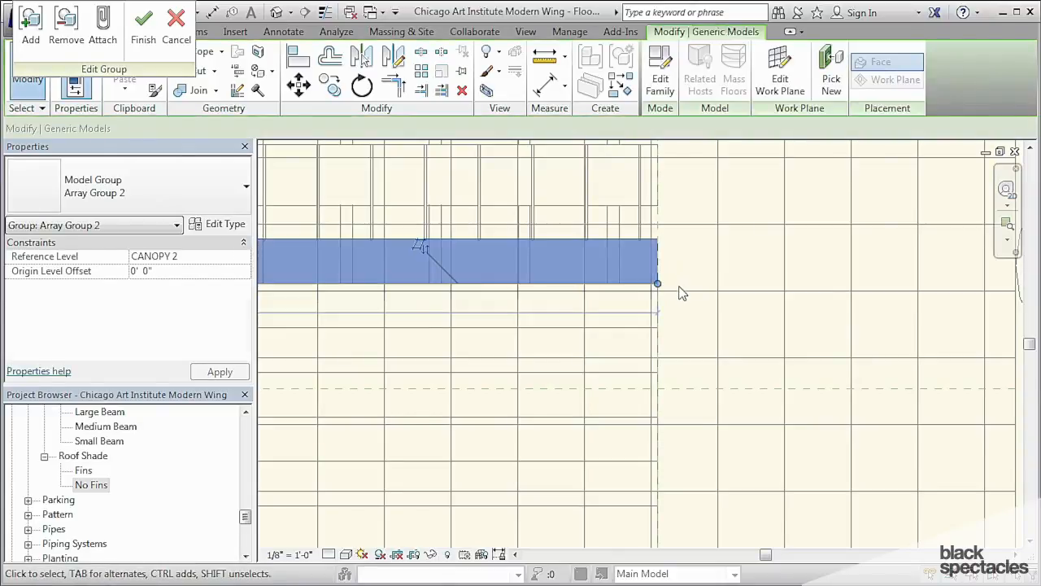
pyautogui.scroll(3, 659, 280)
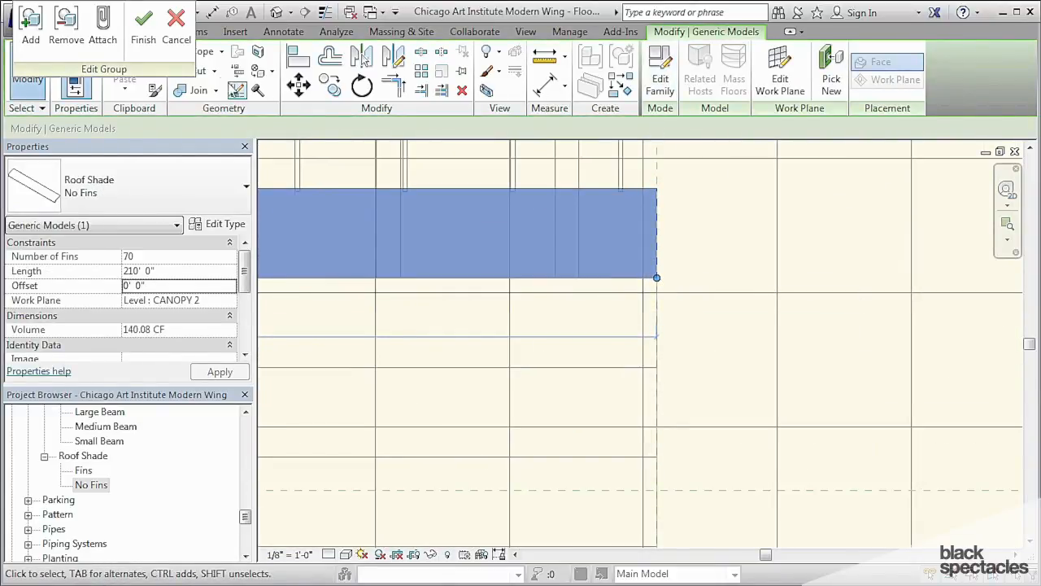
pyautogui.click(138, 29)
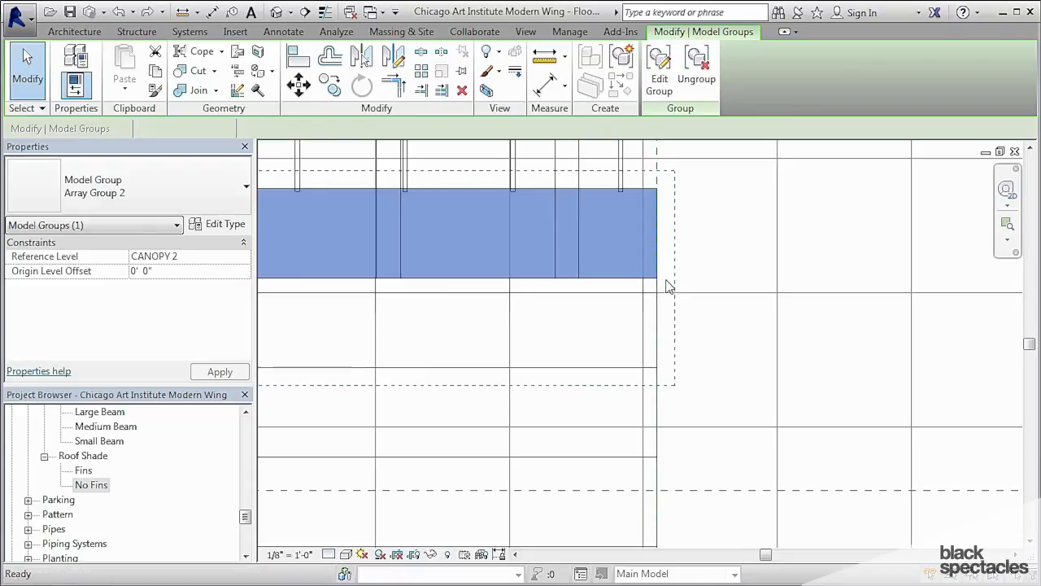
# Draw a short horizontal reference plane outward from the east end of the arrayed shade next to the finned one.
pyautogui.press('p')
pyautogui.click(727, 276)
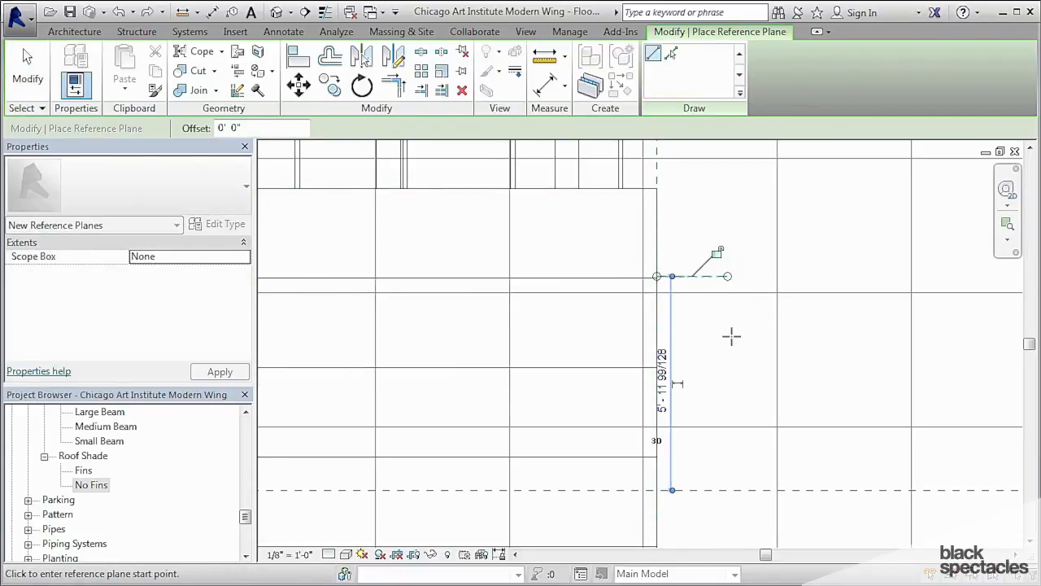
pyautogui.press('Escape')
pyautogui.press('Escape')
pyautogui.scroll(-2, 736, 360)
pyautogui.moveTo(760, 321); pyautogui.dragTo(789, 322, button='middle')
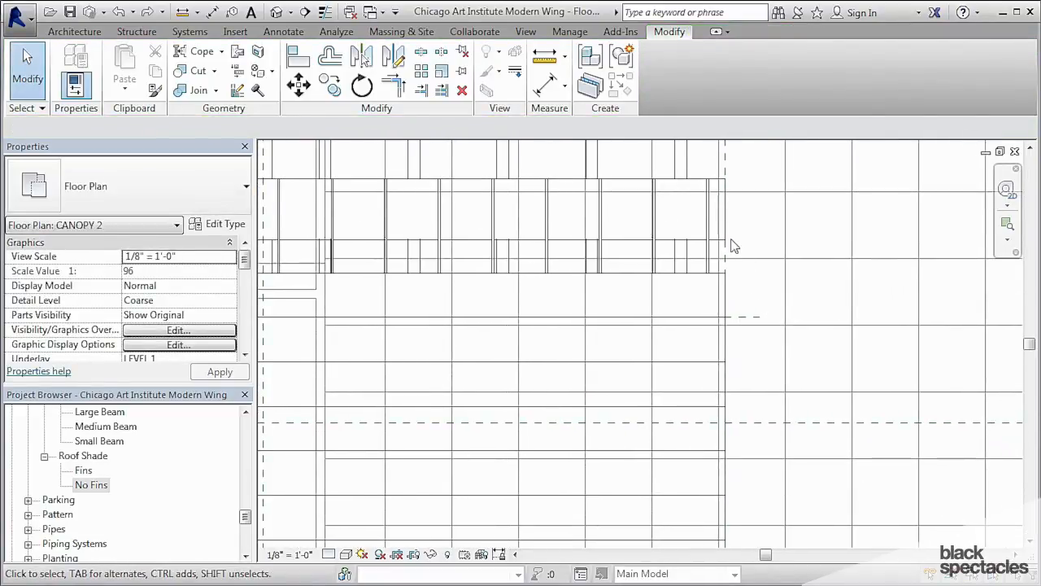
pyautogui.click(724, 228)
pyautogui.press('m')
pyautogui.press('m')
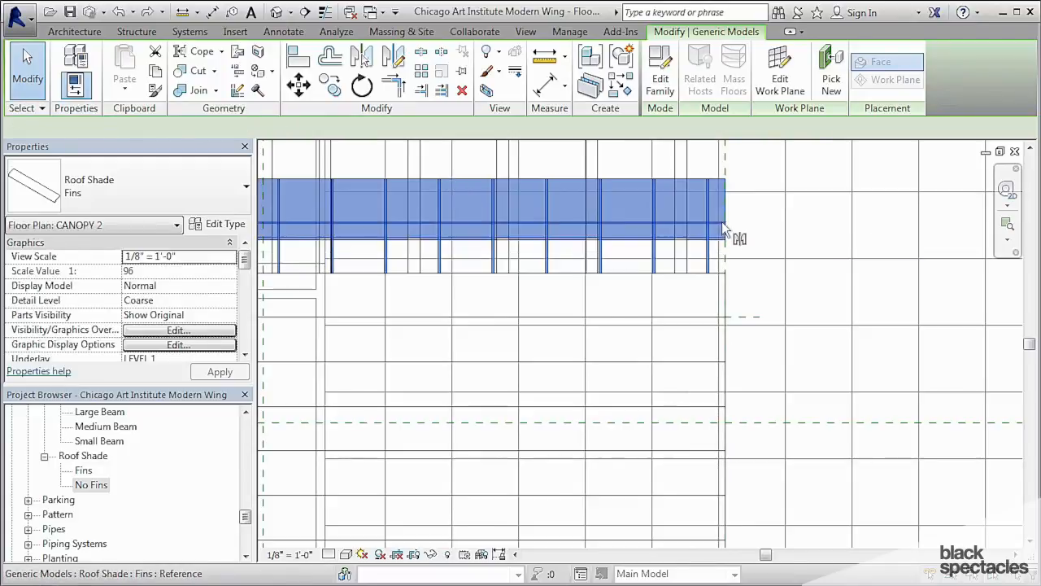
pyautogui.press('Escape')
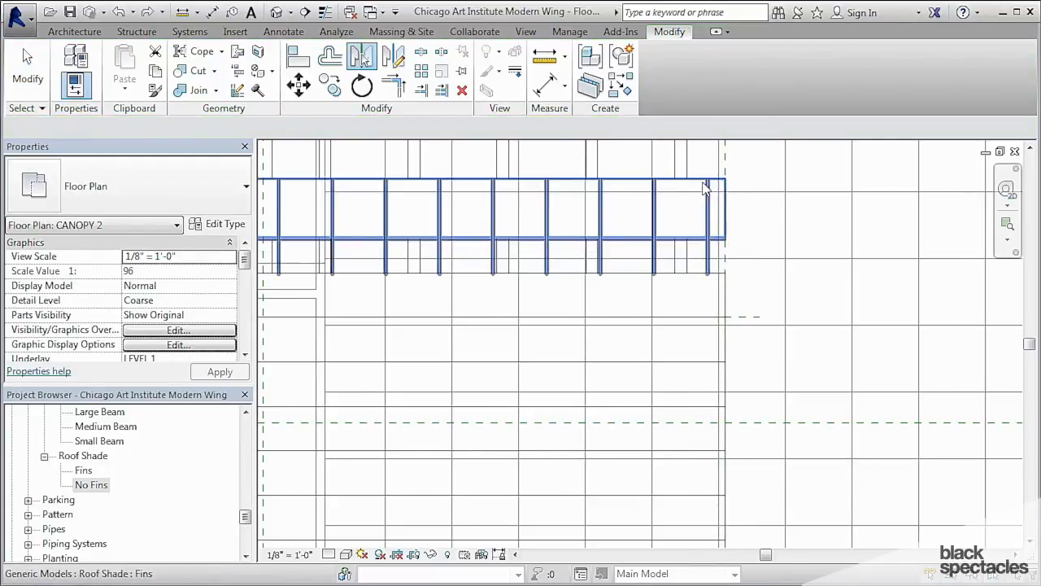
# Move the finned roof shade from its east end point down to the short reference plane's end, and delete that reference plane.
pyautogui.click(706, 185)
pyautogui.press('m')
pyautogui.press('v')
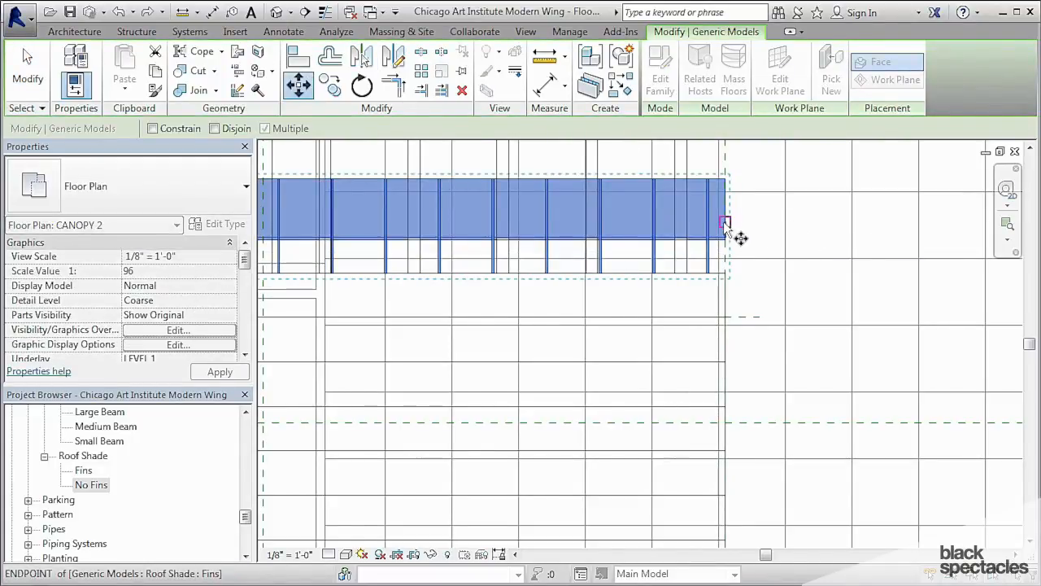
pyautogui.click(726, 223)
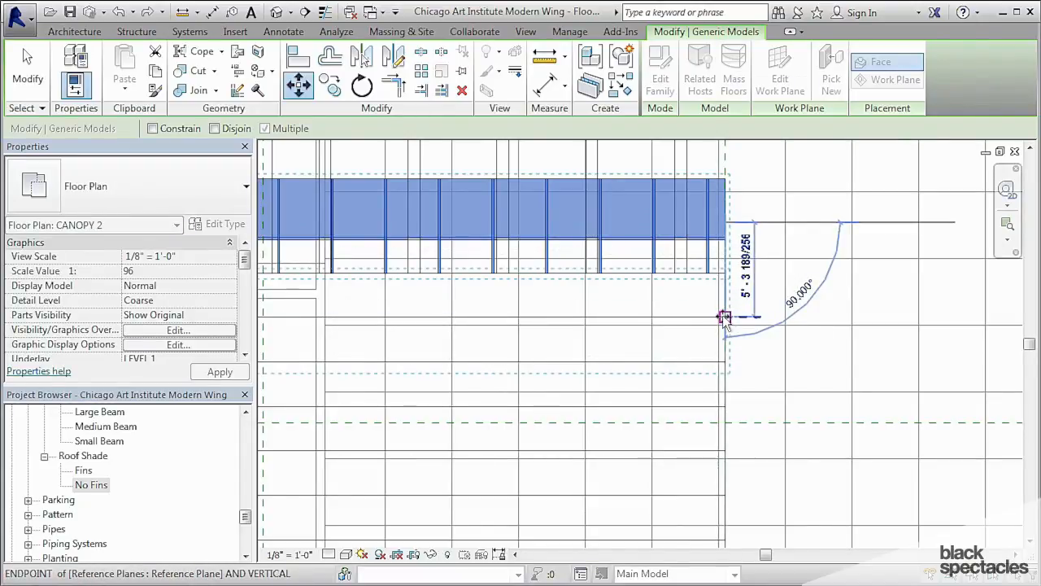
pyautogui.click(725, 317)
pyautogui.press('Escape')
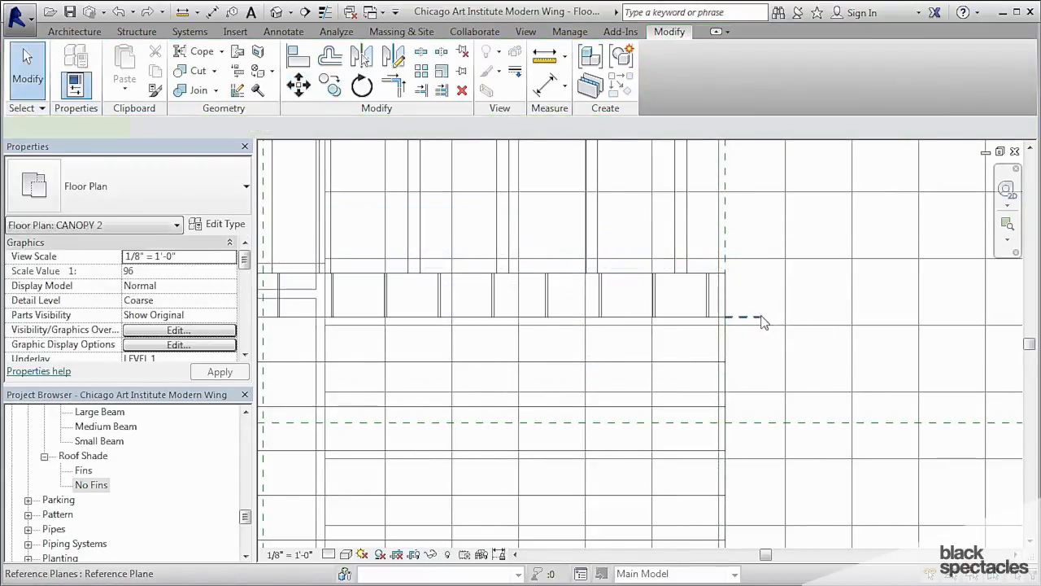
pyautogui.click(762, 319)
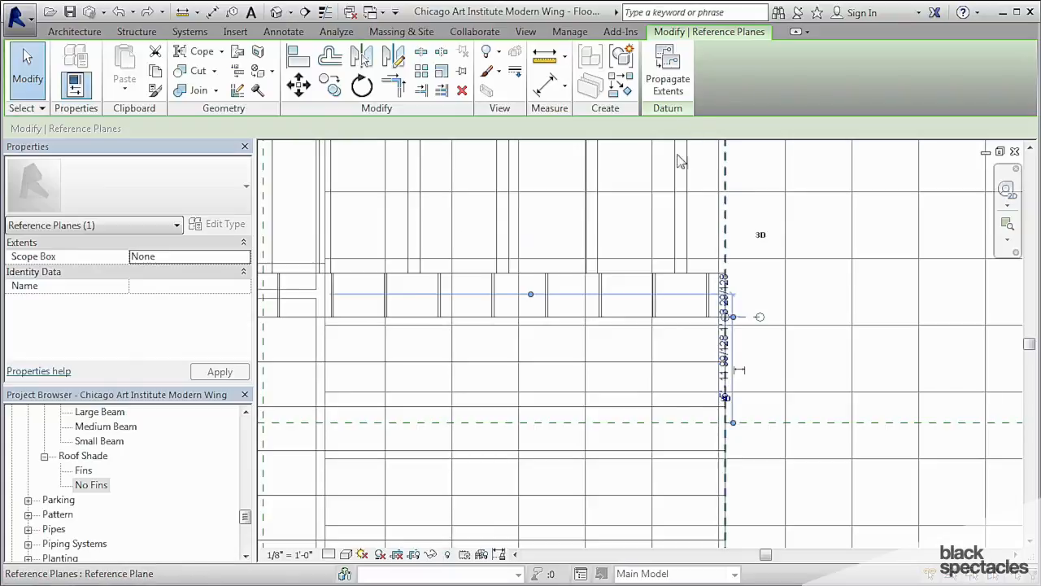
pyautogui.press('Escape')
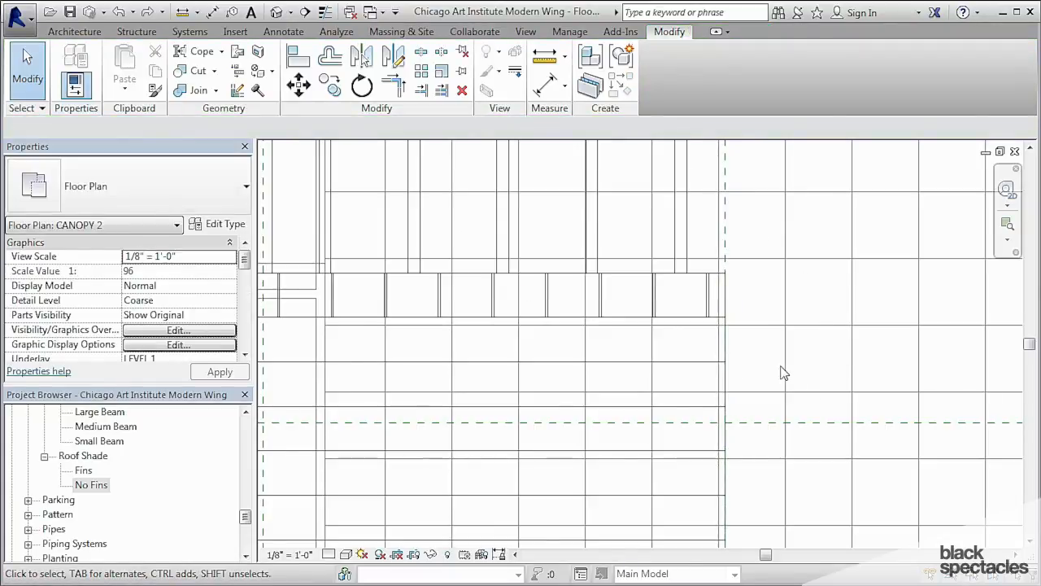
# Inspect the moved finned shade in the default 3D view, and return to the CANOPY 2 plan to survey the uncovered roof area.
pyautogui.click(277, 12)
pyautogui.scroll(4, 665, 374)
pyautogui.moveTo(666, 373)
pyautogui.keyDown('shift'); pyautogui.mouseDown(button='middle')
pyautogui.moveTo(613, 372)
pyautogui.moveTo(665, 368)
pyautogui.moveTo(656, 388)
pyautogui.moveTo(646, 379)
pyautogui.mouseUp(button='middle'); pyautogui.keyUp('shift')
pyautogui.hotkey('ctrl', 'Tab')
pyautogui.scroll(-5, 712, 319)
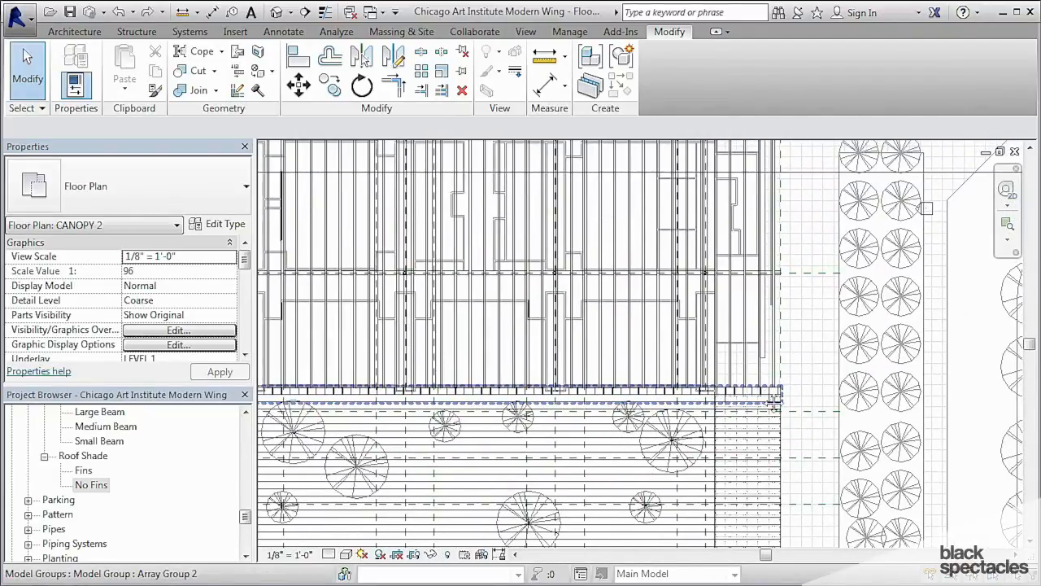
pyautogui.moveTo(775, 402); pyautogui.dragTo(798, 475, button='middle')
pyautogui.moveTo(784, 269); pyautogui.dragTo(776, 461, button='middle')
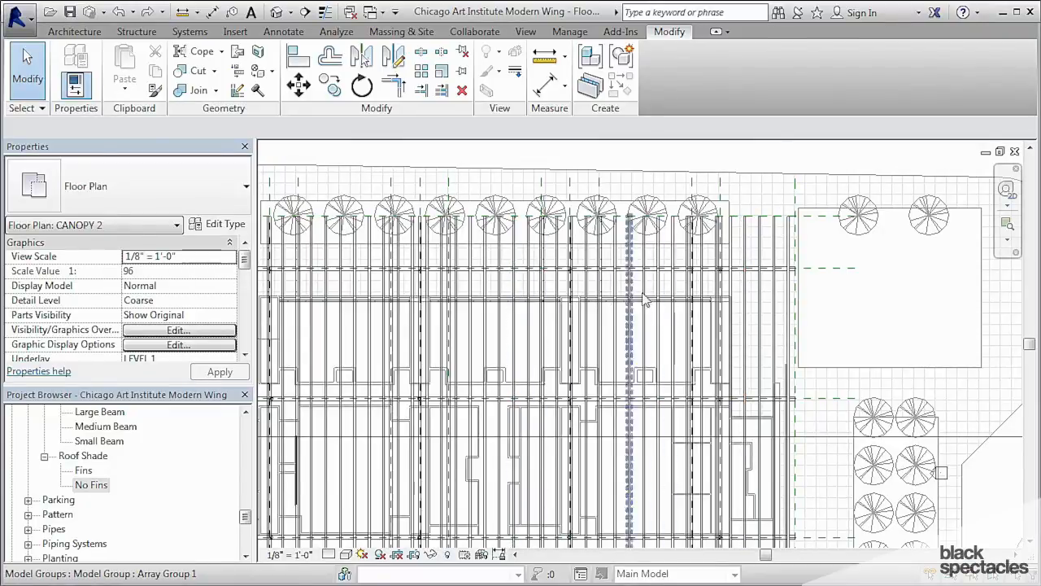
pyautogui.scroll(-2, 567, 213)
pyautogui.scroll(1, 683, 454)
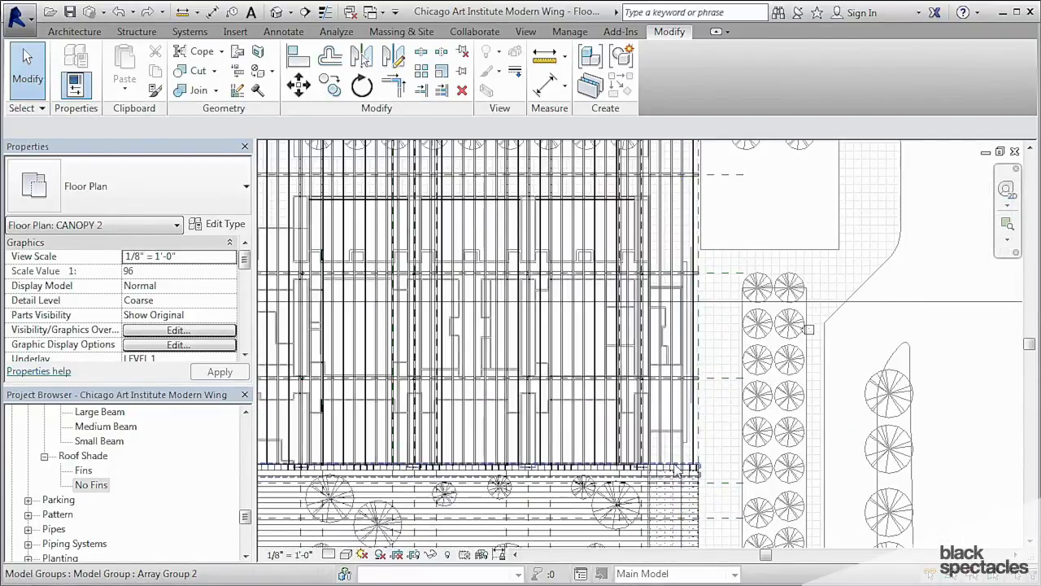
# Array the shade group beside the finned shade toward the uncovered roof, grouped and associated, with 2 members spaced 2'6" to the 2nd.
pyautogui.click(675, 471)
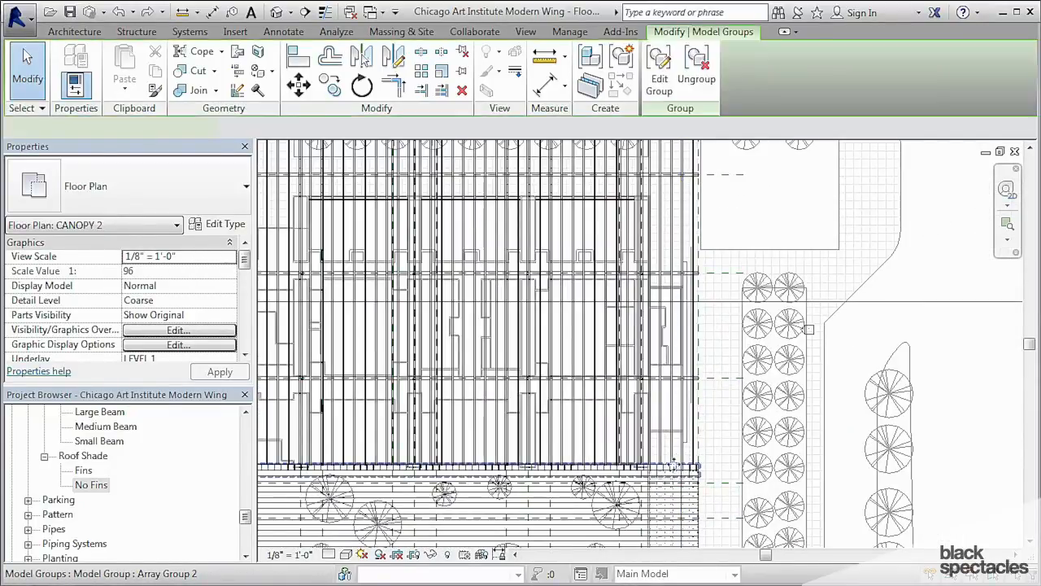
pyautogui.click(422, 71)
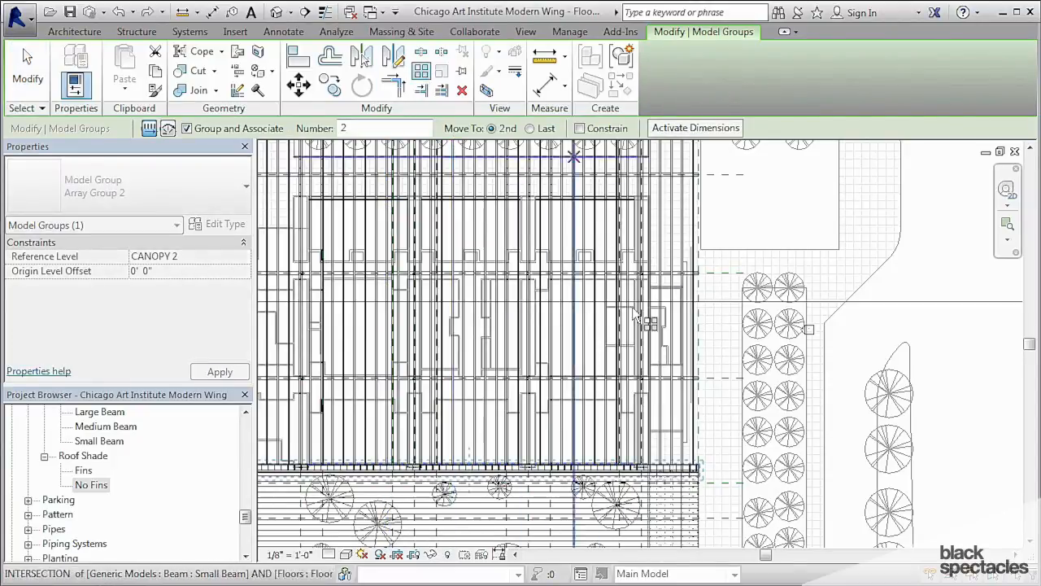
pyautogui.scroll(1, 712, 474)
pyautogui.scroll(3, 711, 473)
pyautogui.click(711, 473)
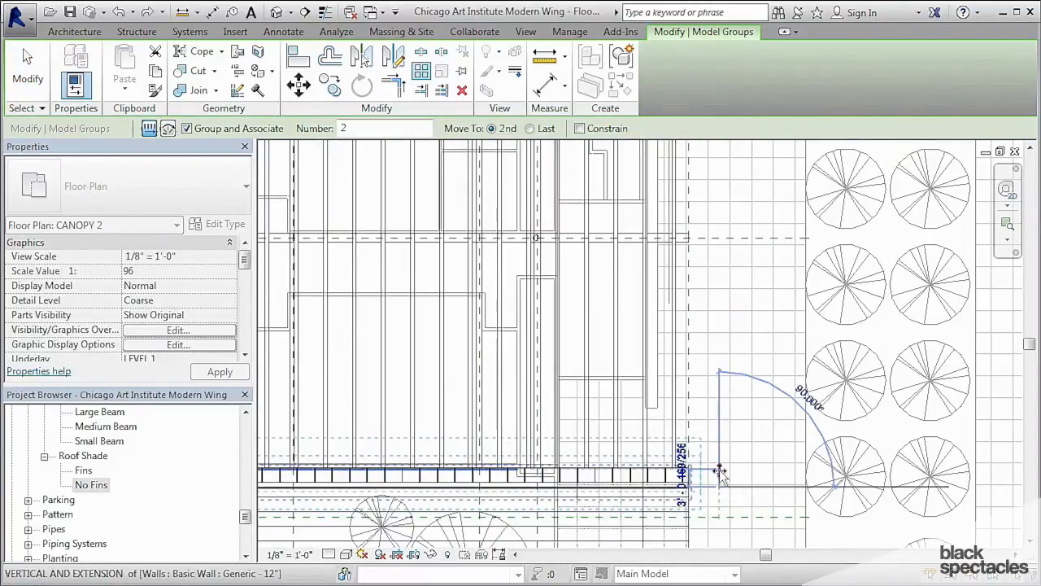
pyautogui.write('2')
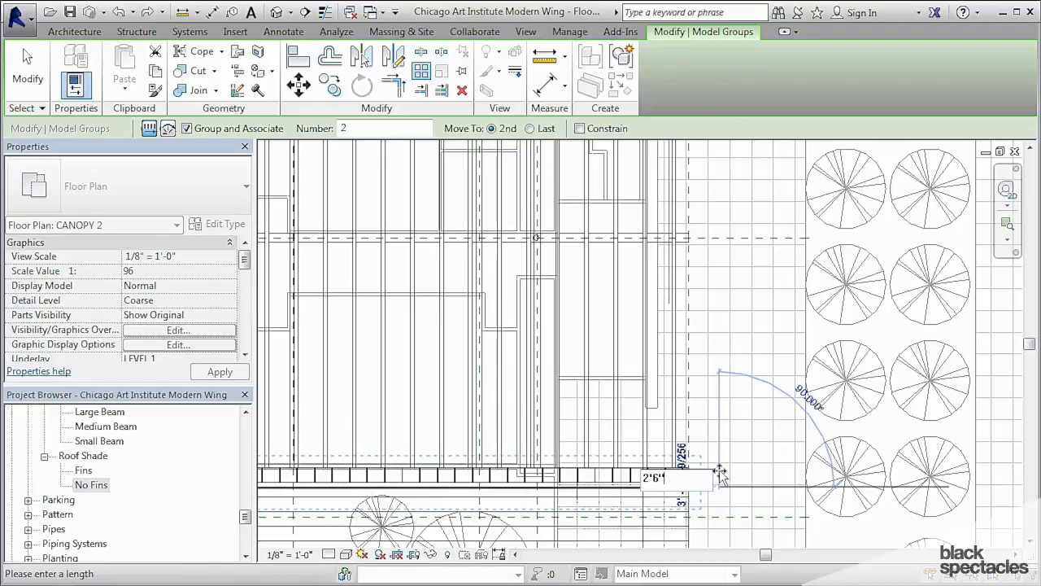
pyautogui.write('\'6"')
pyautogui.press('Return')
pyautogui.scroll(-2, 723, 452)
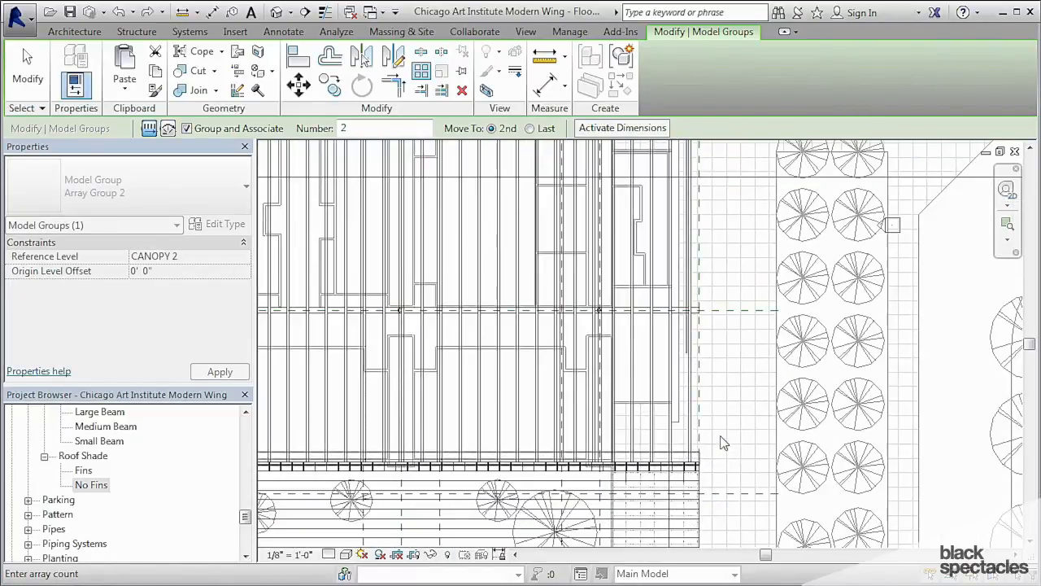
pyautogui.press('Escape')
# Set the new shade array's member count to 50.
pyautogui.scroll(2, 722, 444)
pyautogui.scroll(-2, 515, 428)
pyautogui.scroll(2, 514, 427)
pyautogui.moveTo(297, 371); pyautogui.dragTo(421, 437, button='middle')
pyautogui.scroll(1, 459, 407)
pyautogui.scroll(-2, 422, 437)
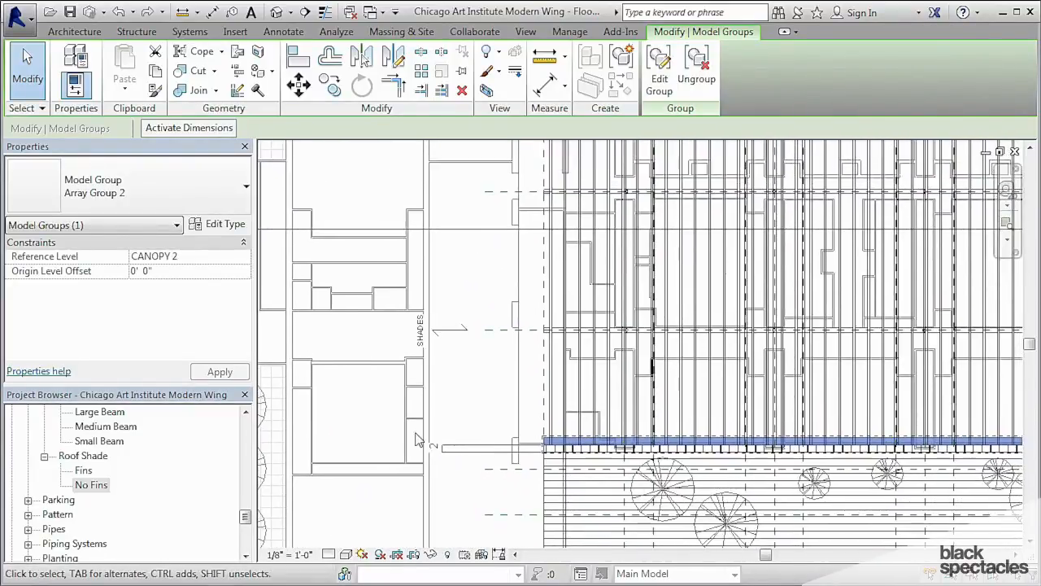
pyautogui.press('Escape')
pyautogui.click(470, 445)
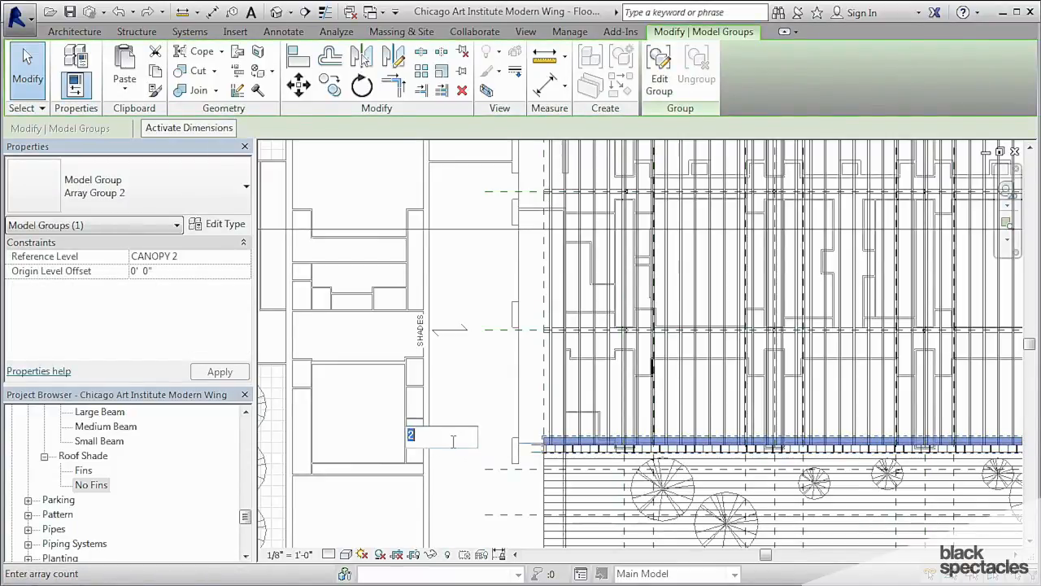
pyautogui.press('Return')
pyautogui.moveTo(477, 320); pyautogui.dragTo(513, 418, button='middle')
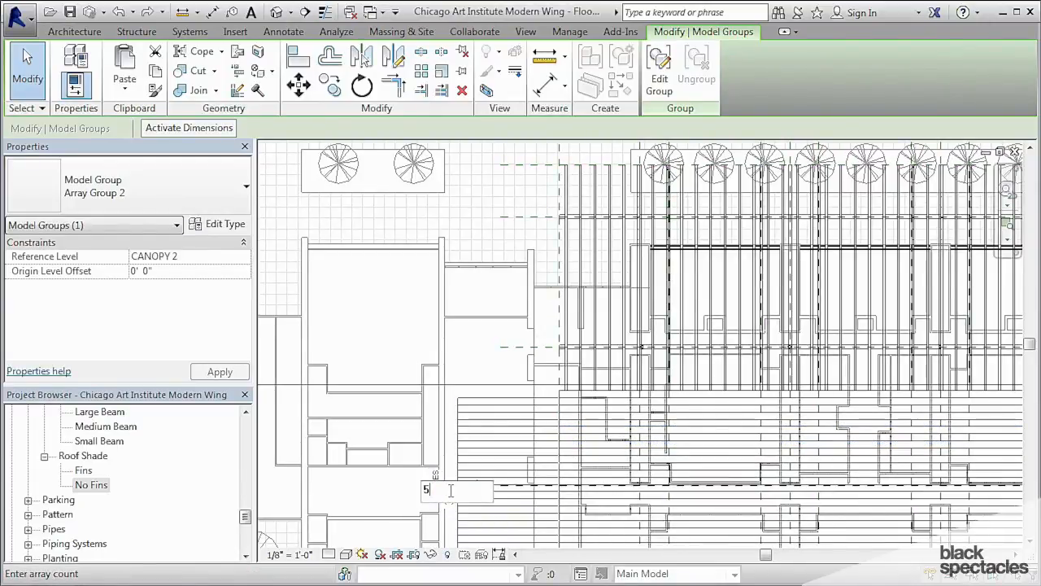
pyautogui.press('Return')
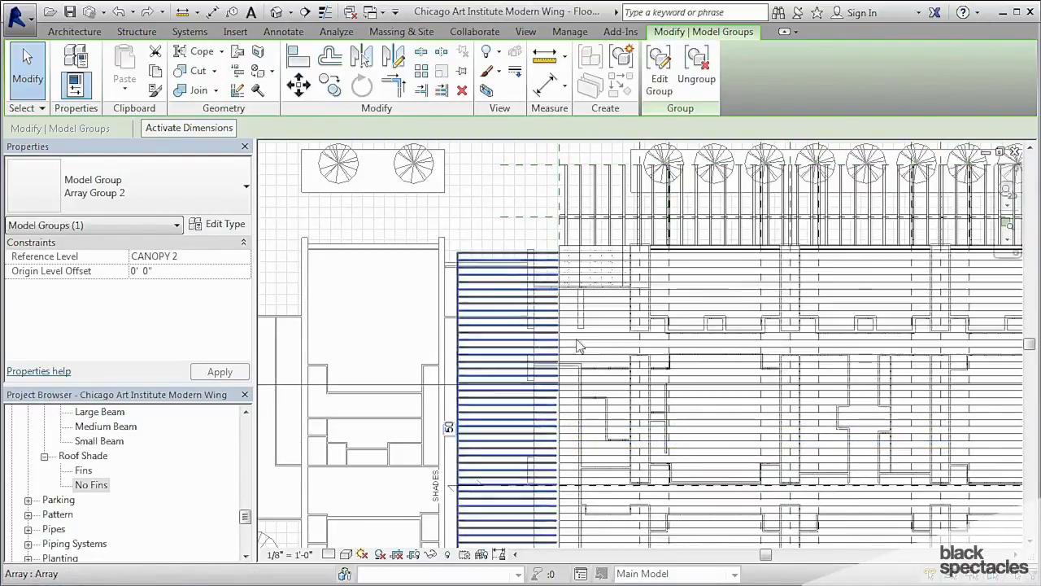
# Examine where the extended shade array ends against the building and beams in plan, and deselect it.
pyautogui.moveTo(709, 264); pyautogui.dragTo(661, 307, button='middle')
pyautogui.scroll(3, 661, 308)
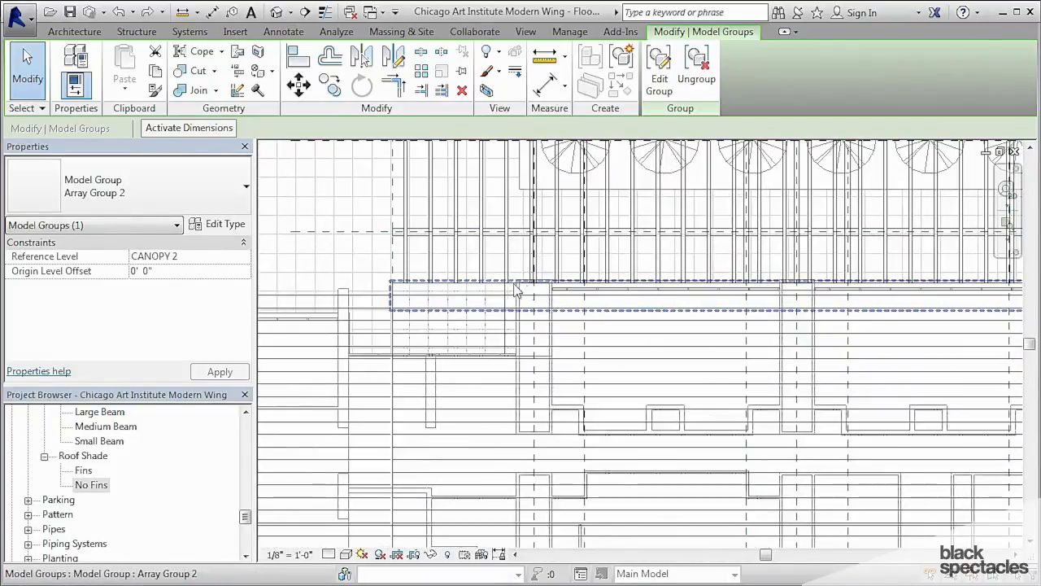
pyautogui.scroll(-4, 515, 292)
pyautogui.scroll(-2, 452, 301)
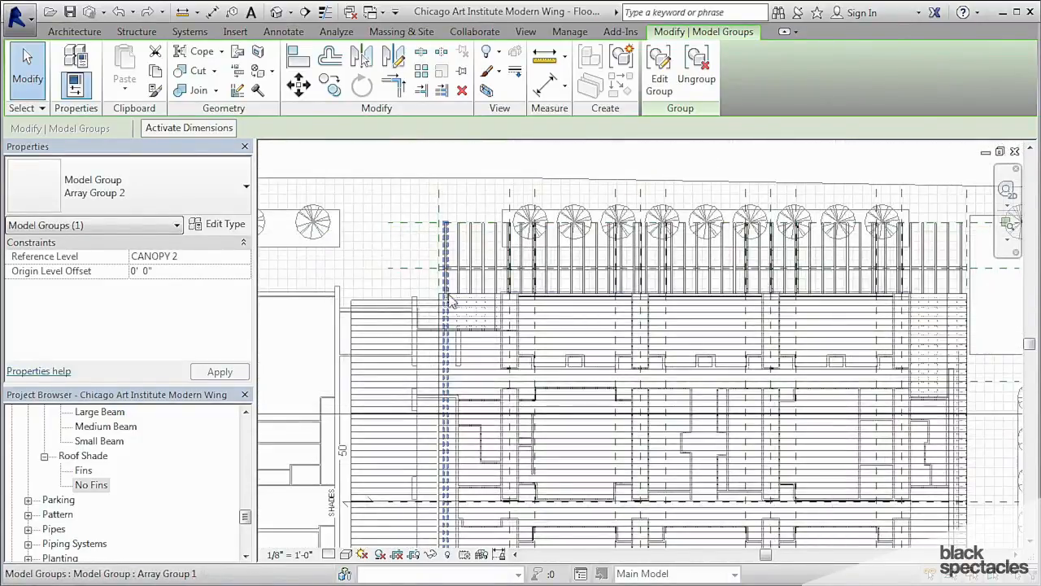
pyautogui.click(404, 216)
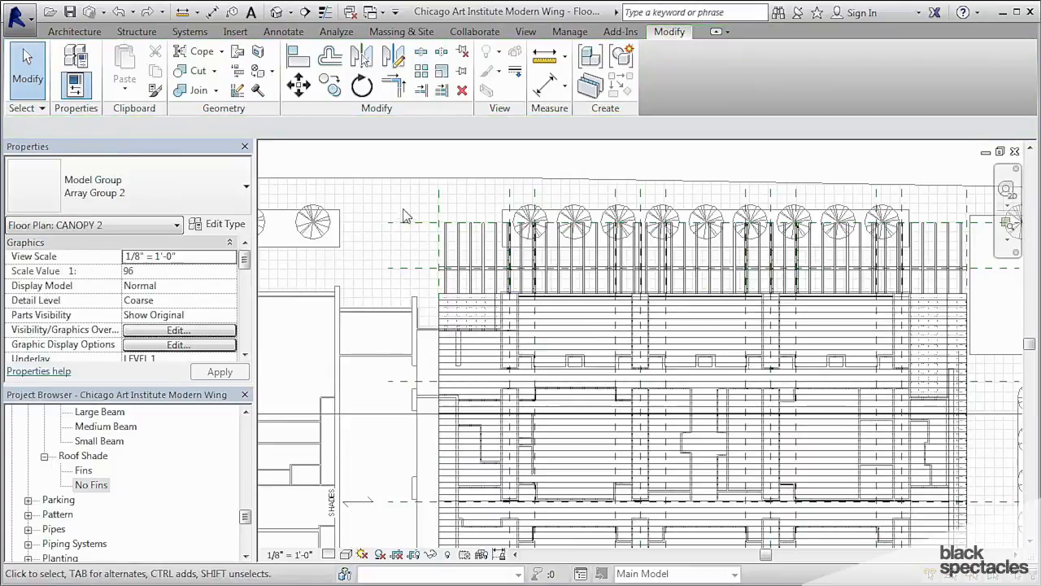
pyautogui.scroll(-1, 738, 405)
pyautogui.moveTo(710, 433); pyautogui.dragTo(692, 349, button='middle')
pyautogui.moveTo(802, 419)
pyautogui.mouseDown(button='middle')
pyautogui.moveTo(800, 433)
pyautogui.moveTo(738, 449)
pyautogui.mouseUp(button='middle')
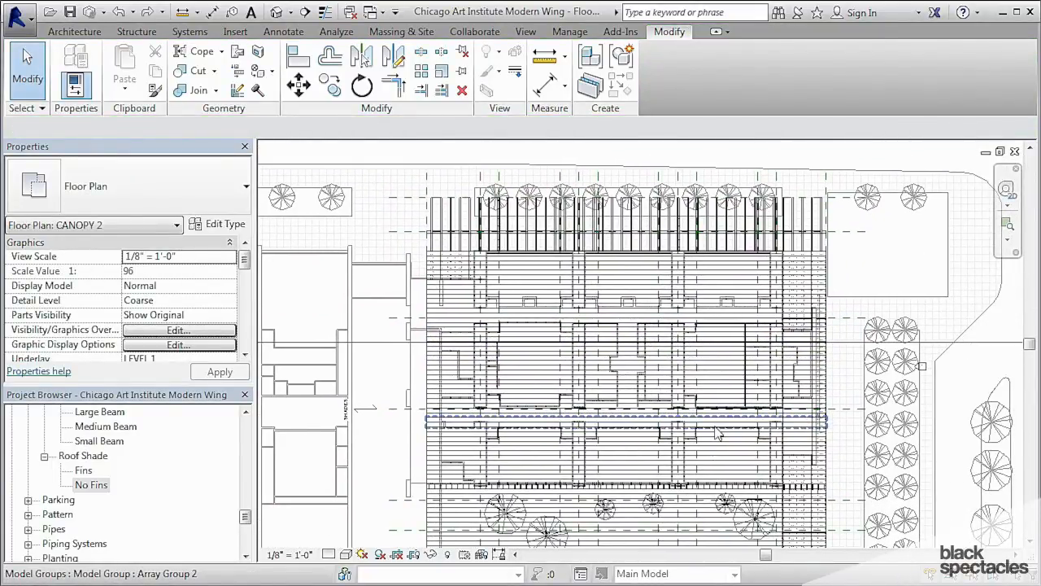
pyautogui.moveTo(614, 411); pyautogui.dragTo(616, 422, button='middle')
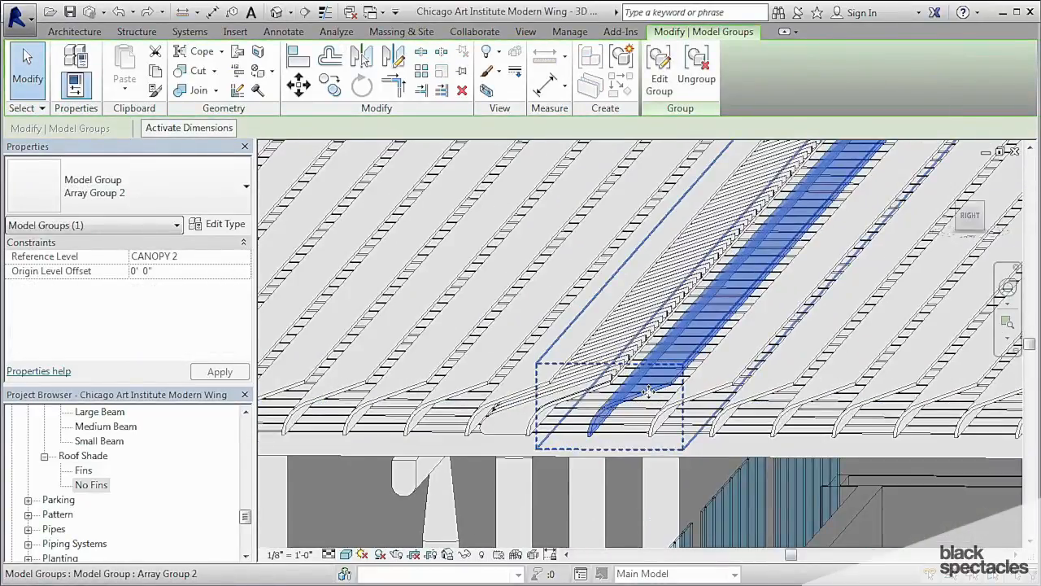
# Inspect the shades around the finned one in the 3D view, and remove the 50-member shade array beyond it.
pyautogui.scroll(2, 649, 393)
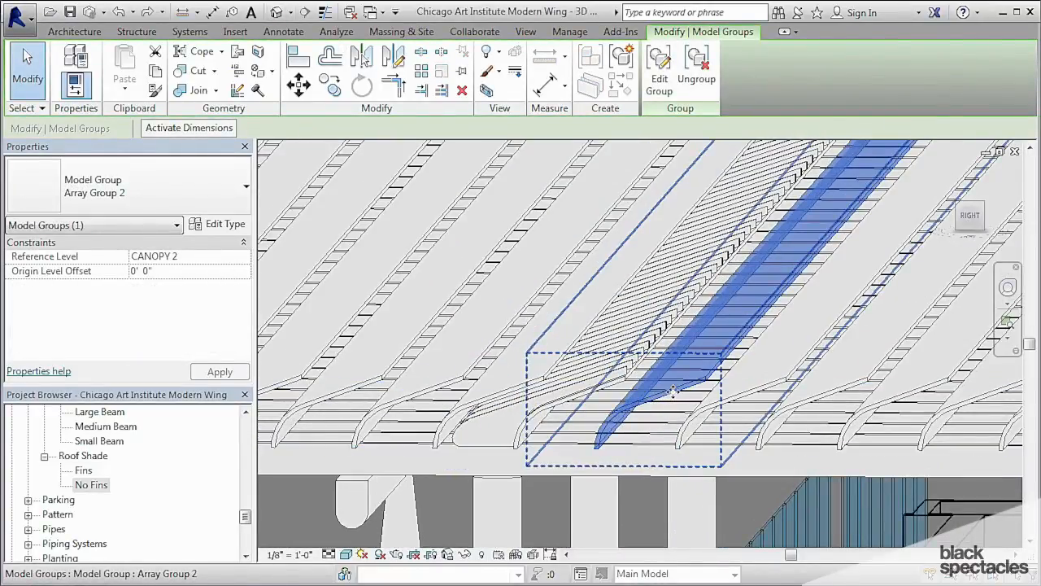
pyautogui.scroll(-2, 675, 390)
pyautogui.keyDown('shift'); pyautogui.moveTo(676, 388); pyautogui.dragTo(952, 390, button='middle'); pyautogui.keyUp('shift')
pyautogui.click(954, 391)
pyautogui.keyDown('shift'); pyautogui.moveTo(781, 390); pyautogui.dragTo(733, 373, button='middle'); pyautogui.keyUp('shift')
pyautogui.click(705, 383)
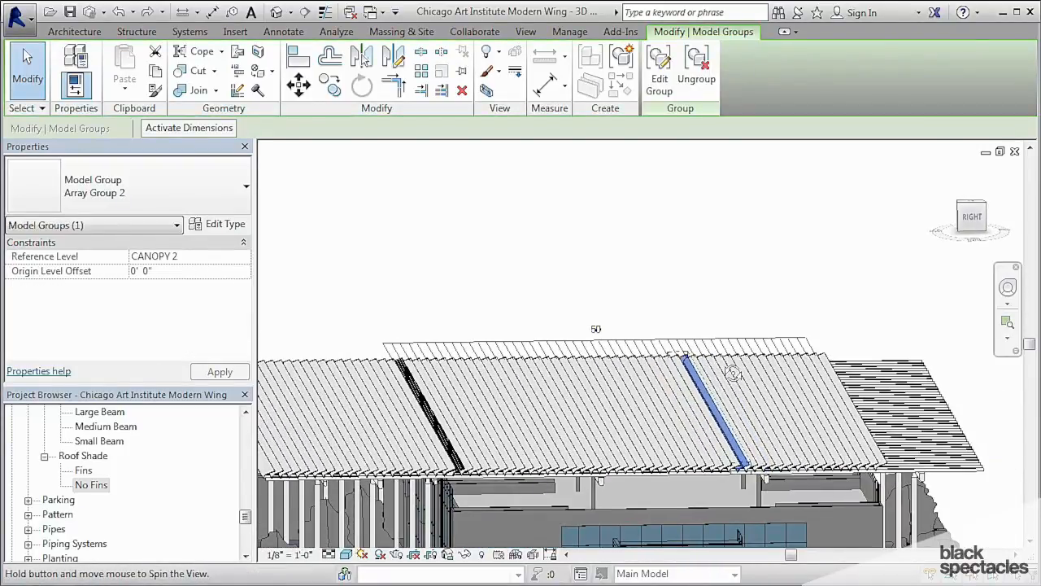
pyautogui.press('Escape')
pyautogui.keyDown('shift'); pyautogui.moveTo(806, 361); pyautogui.dragTo(843, 348, button='middle'); pyautogui.keyUp('shift')
pyautogui.moveTo(475, 370); pyautogui.dragTo(444, 375)
pyautogui.press('Escape')
pyautogui.scroll(5, 446, 375)
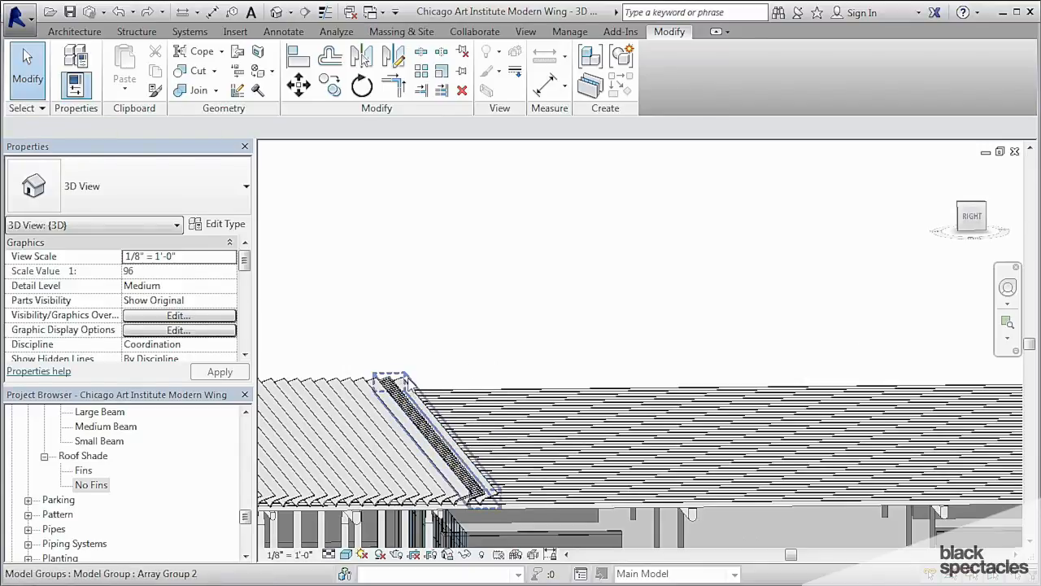
# Examine in the 3D view how the finned shade's profile lines up with the neighbouring arrayed shades, selecting each in turn.
pyautogui.click(407, 376)
pyautogui.keyDown('shift'); pyautogui.moveTo(457, 381); pyautogui.dragTo(671, 389, button='middle'); pyautogui.keyUp('shift')
pyautogui.scroll(2, 672, 388)
pyautogui.click(649, 368)
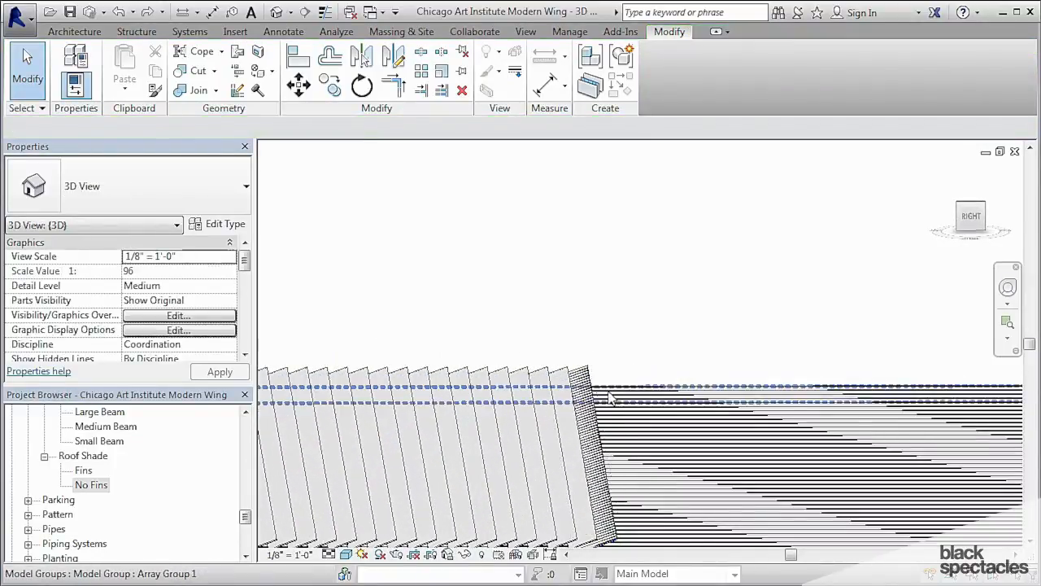
pyautogui.click(609, 398)
pyautogui.scroll(5, 593, 481)
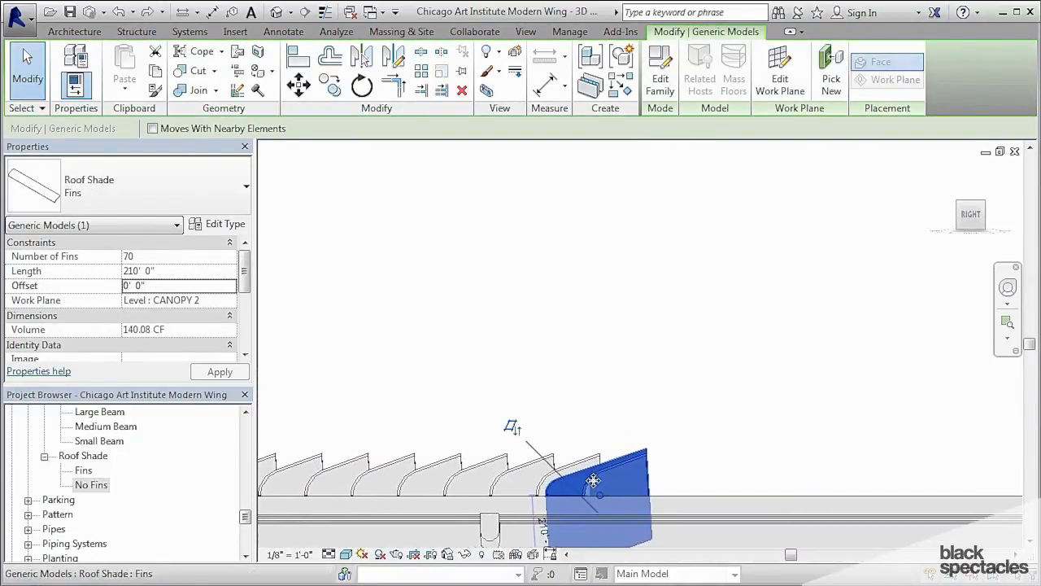
pyautogui.scroll(2, 568, 455)
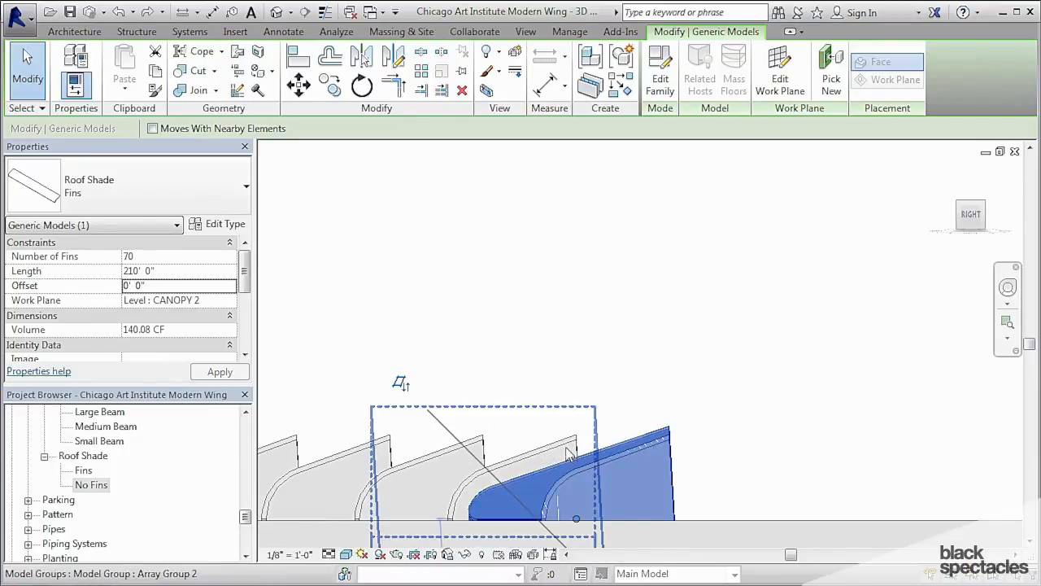
pyautogui.click(568, 456)
pyautogui.click(618, 458)
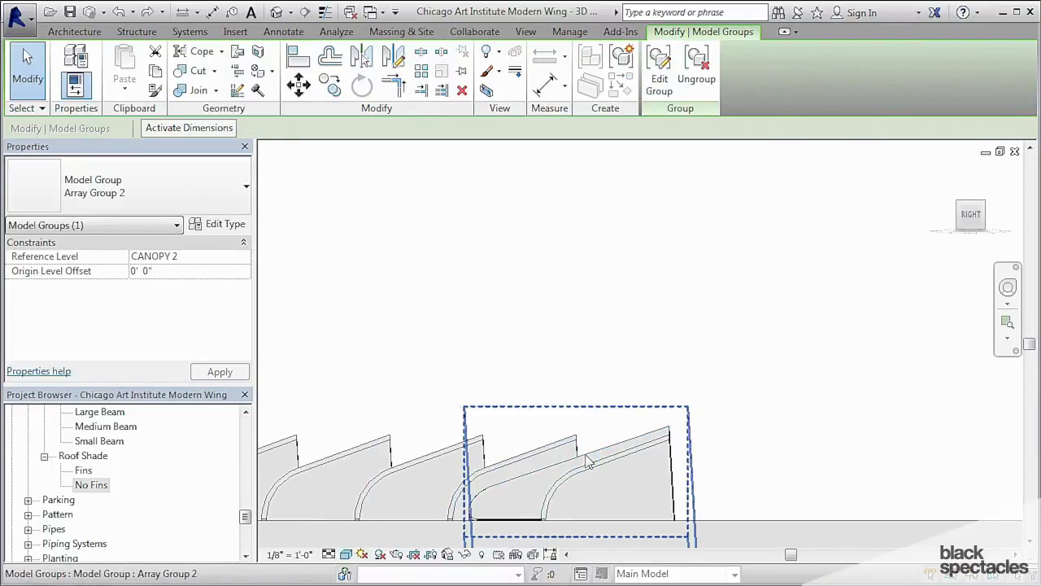
pyautogui.click(555, 453)
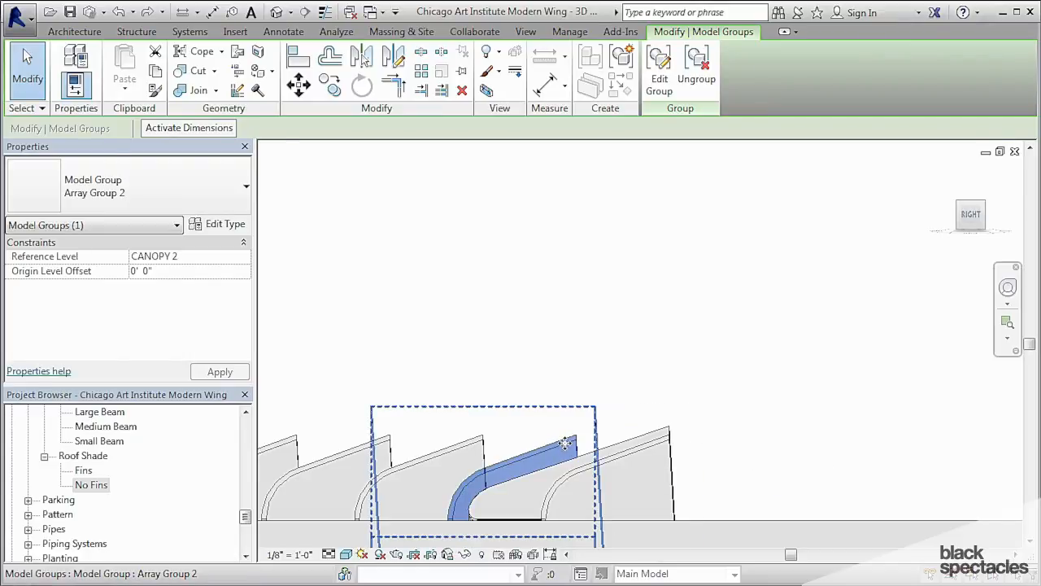
pyautogui.keyDown('shift'); pyautogui.moveTo(718, 399); pyautogui.dragTo(637, 353, button='middle'); pyautogui.keyUp('shift')
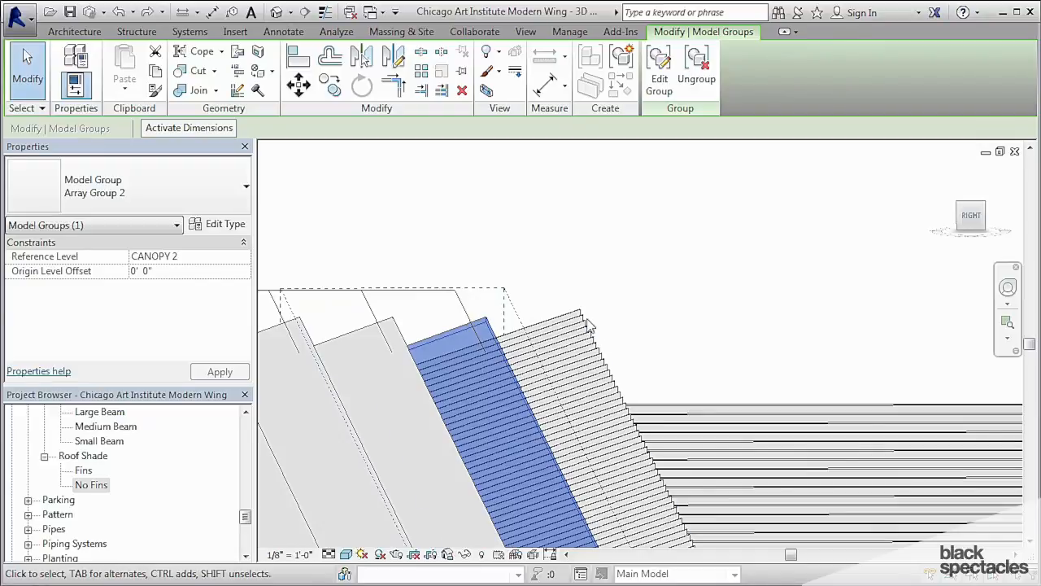
pyautogui.click(594, 326)
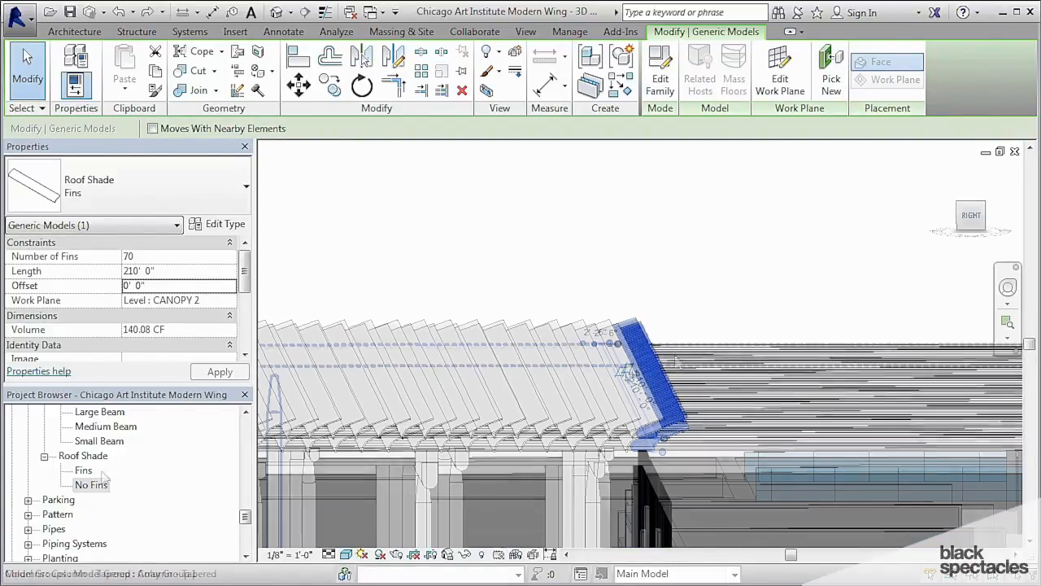
# Array the finned roof shade over the building in the CANOPY 2 floor plan with a spacing of 2'6".
pyautogui.moveTo(245, 518); pyautogui.dragTo(205, 432)
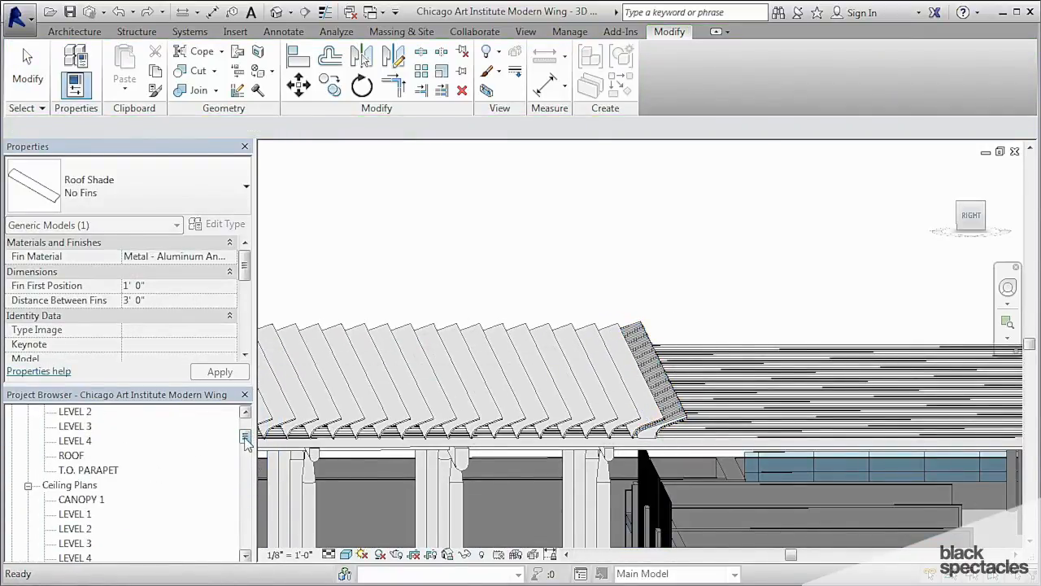
pyautogui.doubleClick(89, 469)
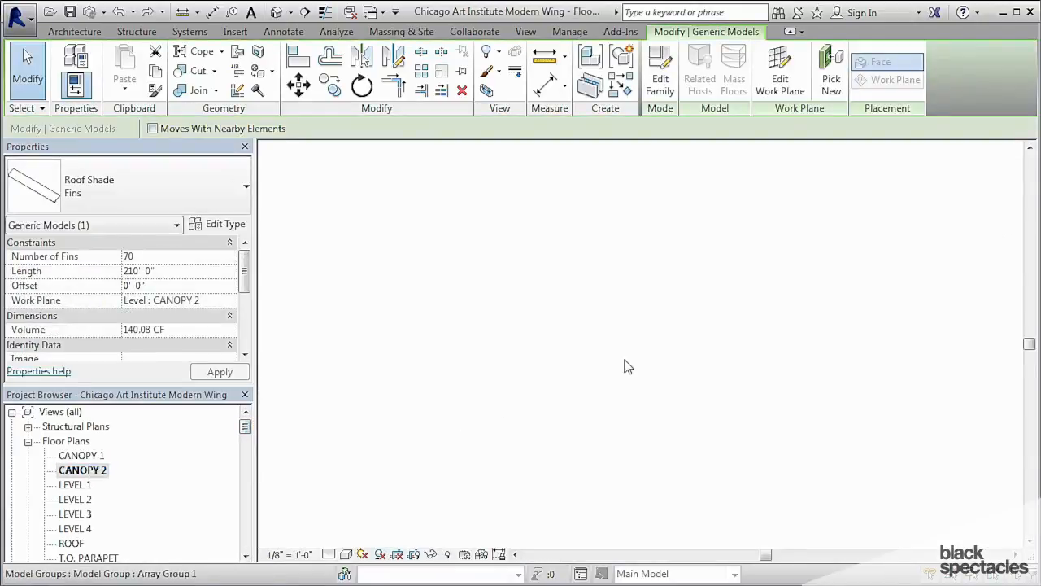
pyautogui.scroll(1, 906, 495)
pyautogui.moveTo(906, 494); pyautogui.dragTo(756, 419, button='middle')
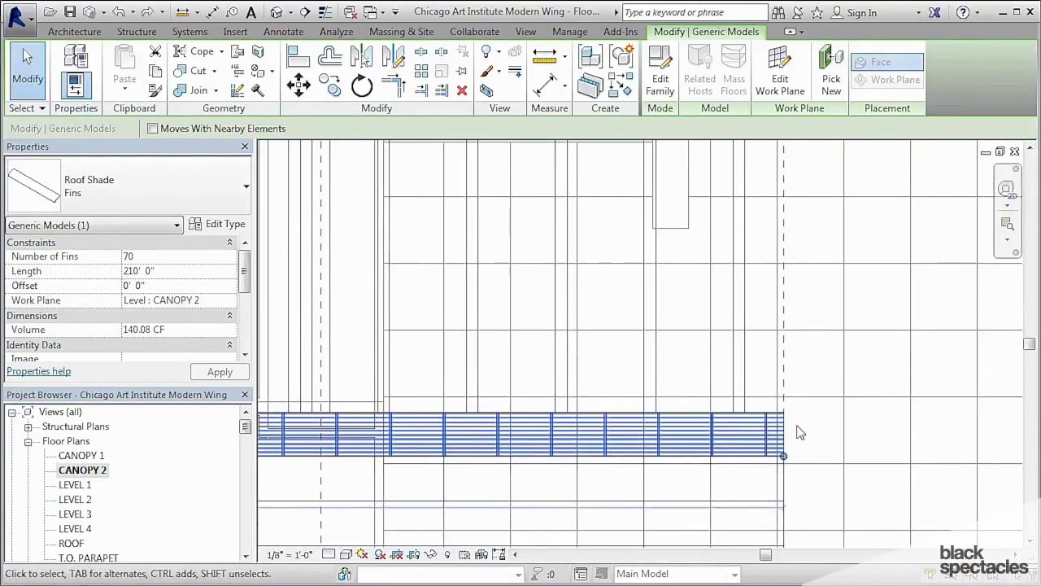
pyautogui.press('r')
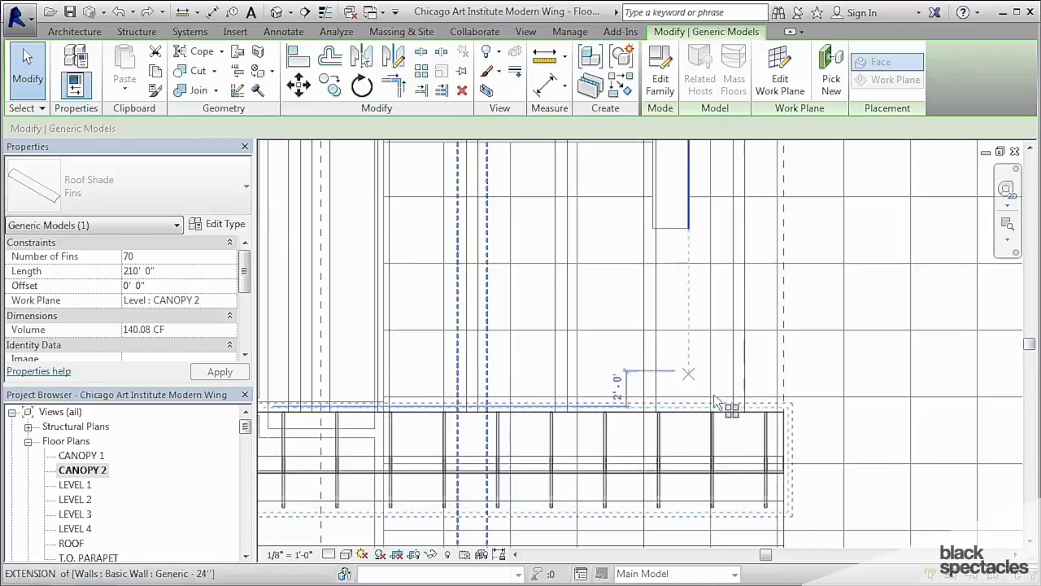
pyautogui.scroll(2, 784, 458)
pyautogui.click(784, 454)
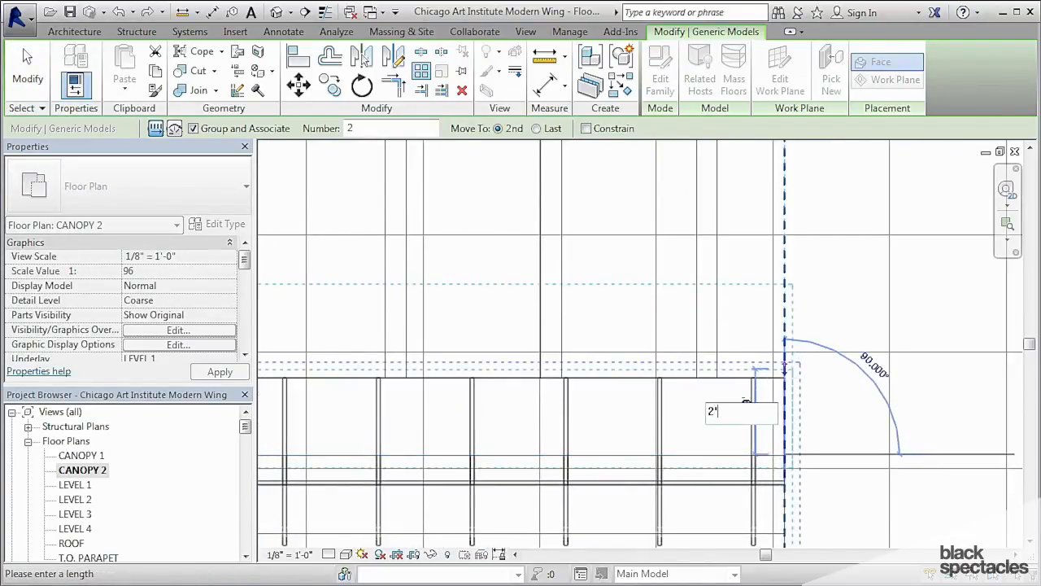
pyautogui.write("2'6")
pyautogui.press('Return')
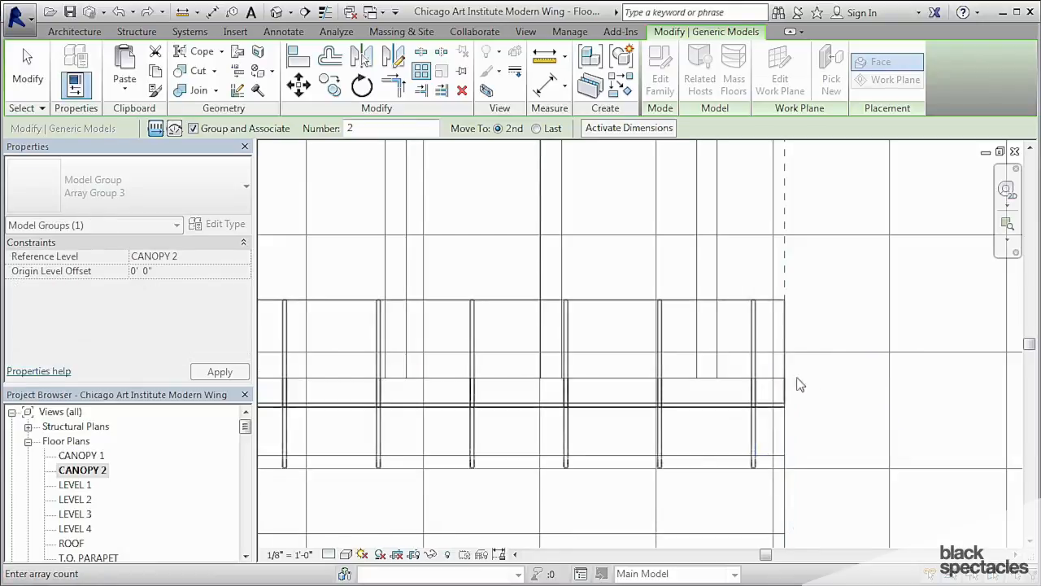
# Set the finned shade array's member count to 50, deselect it and inspect the canopy in the 3D view.
pyautogui.scroll(-2, 781, 358)
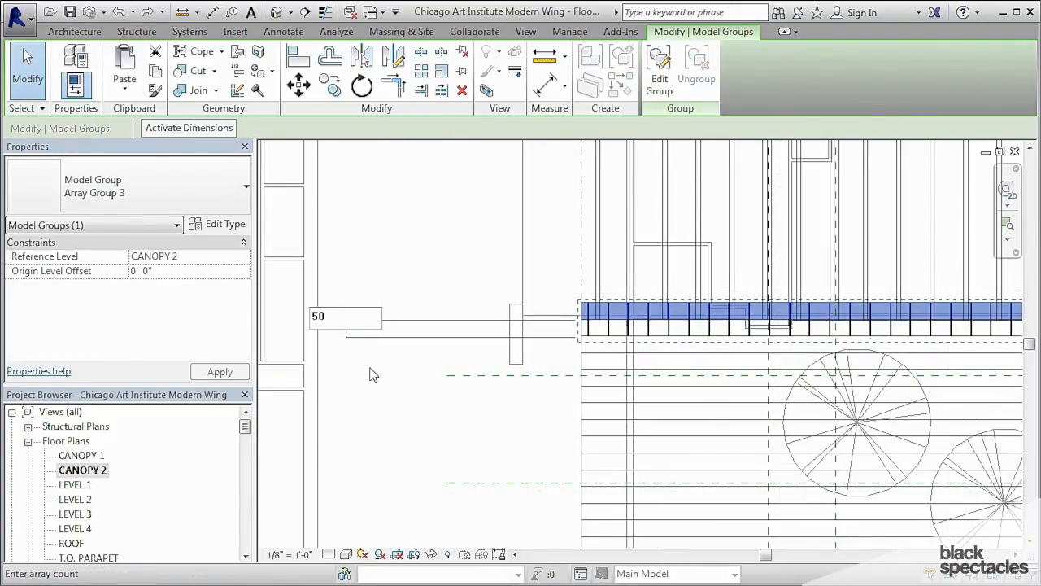
pyautogui.press('Return')
pyautogui.scroll(-5, 405, 373)
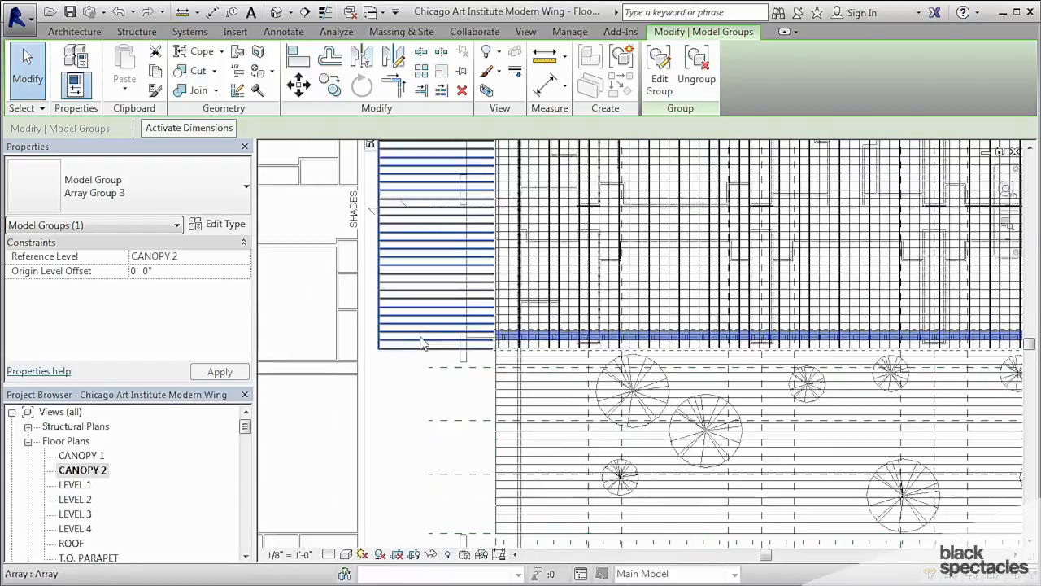
pyautogui.scroll(4, 519, 383)
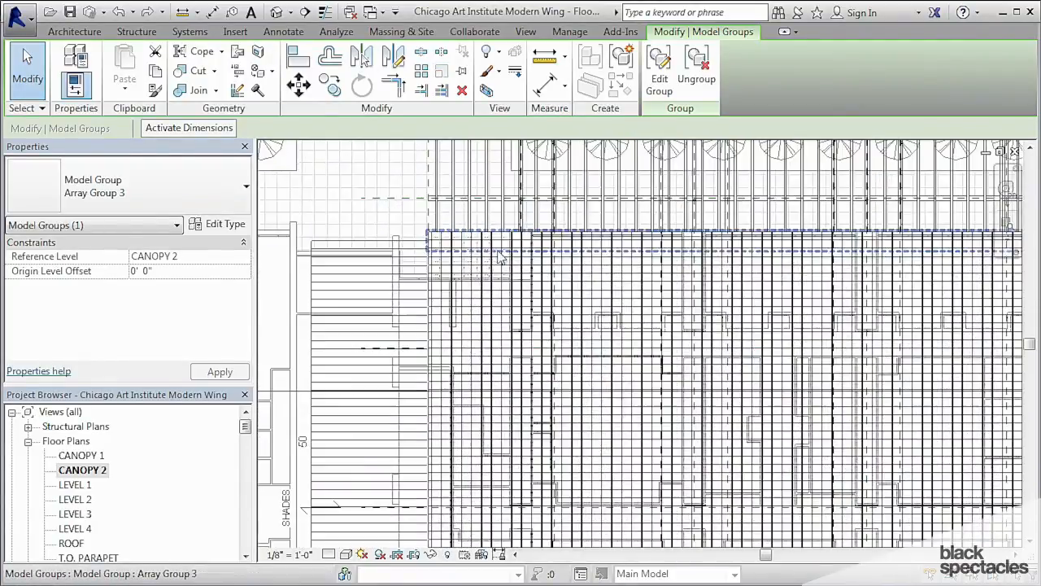
pyautogui.press('Escape')
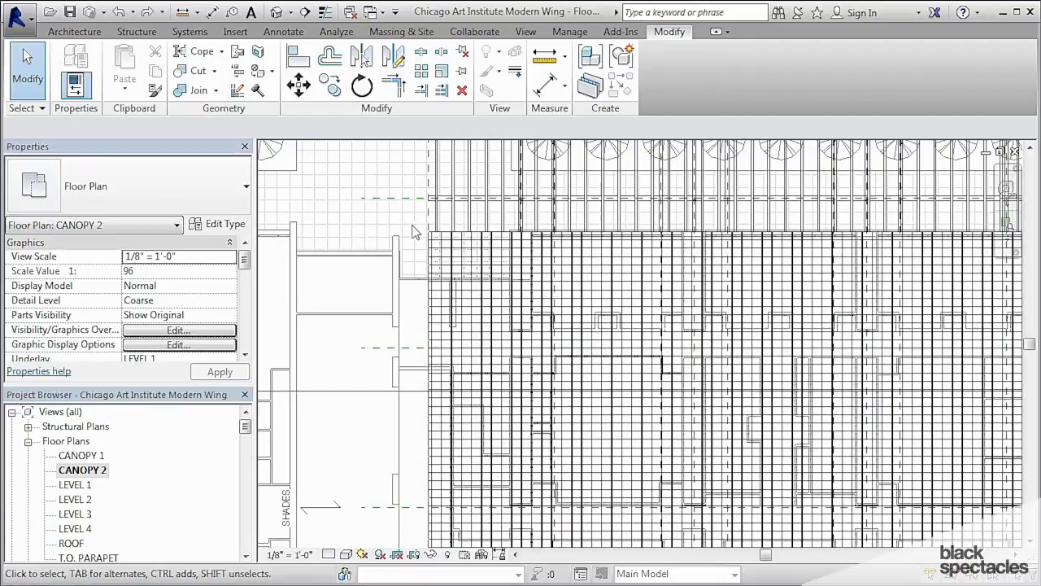
pyautogui.click(277, 11)
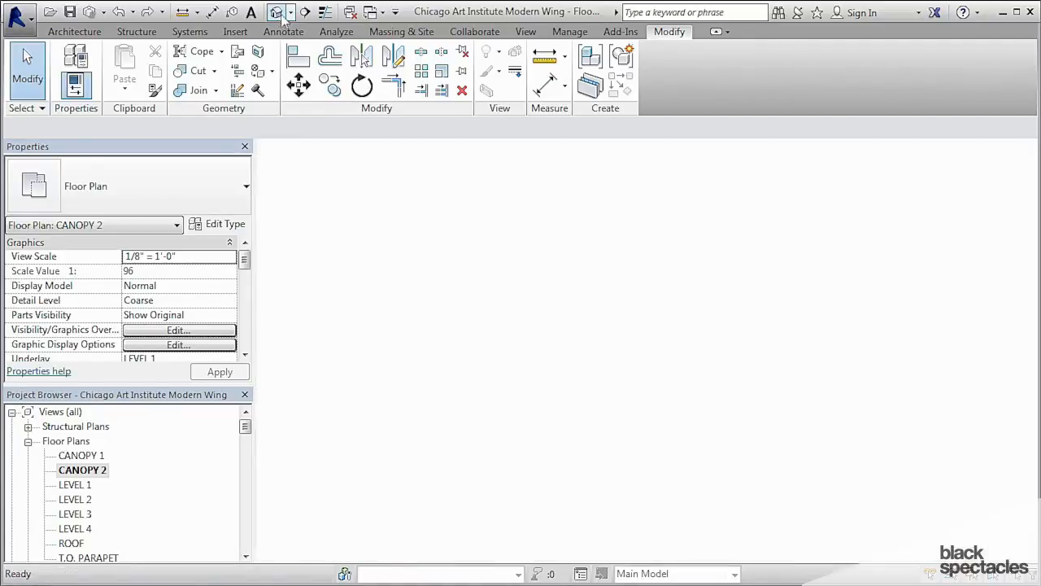
pyautogui.keyDown('shift'); pyautogui.moveTo(616, 300); pyautogui.dragTo(723, 383, button='middle'); pyautogui.keyUp('shift')
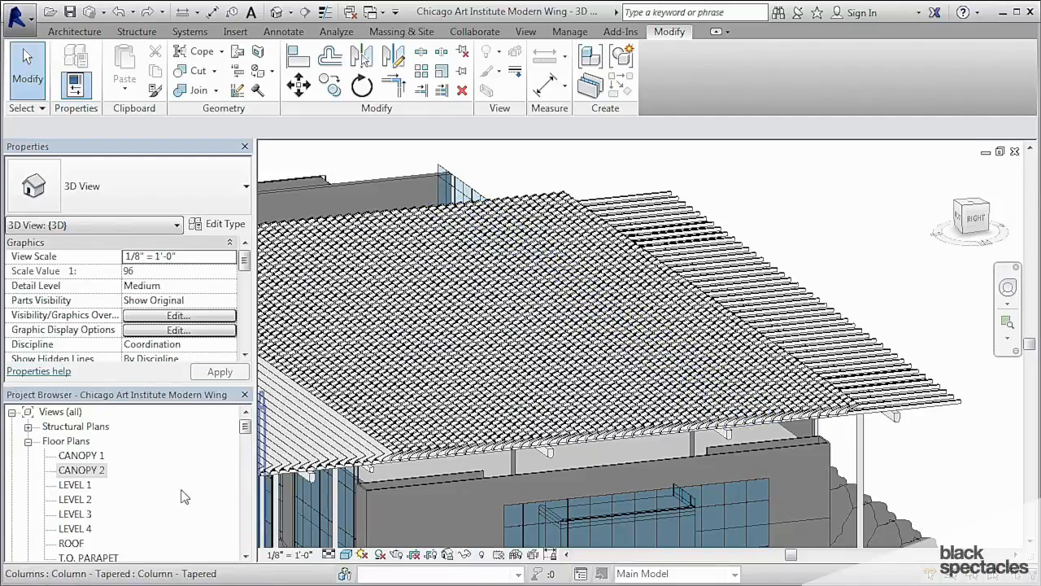
# Place a No Fins roof shade across the canopy's full width just beyond the finned array's far edge in the CANOPY 2 plan, and select it.
pyautogui.doubleClick(89, 476)
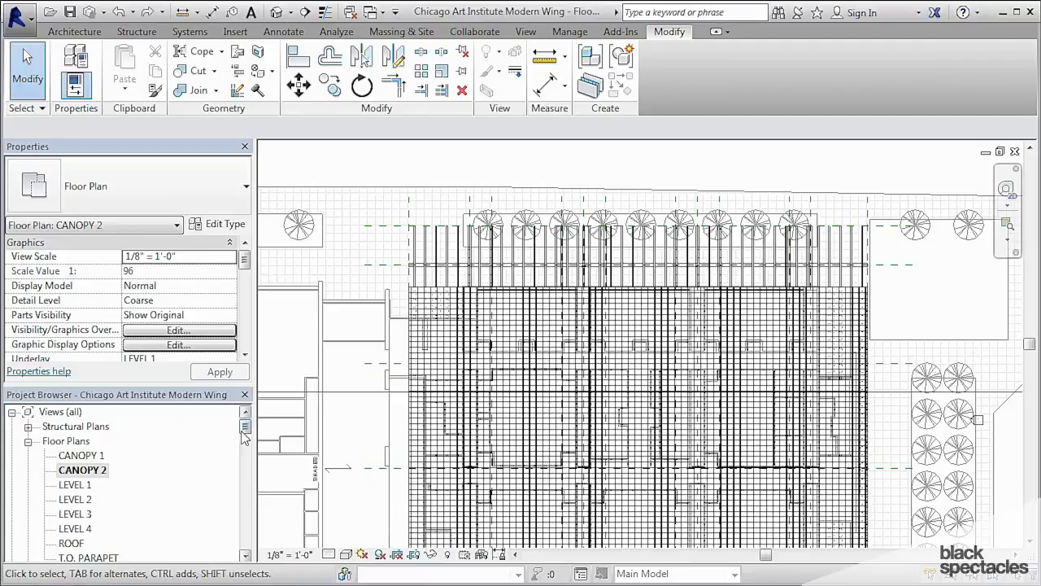
pyautogui.moveTo(243, 429); pyautogui.dragTo(252, 517)
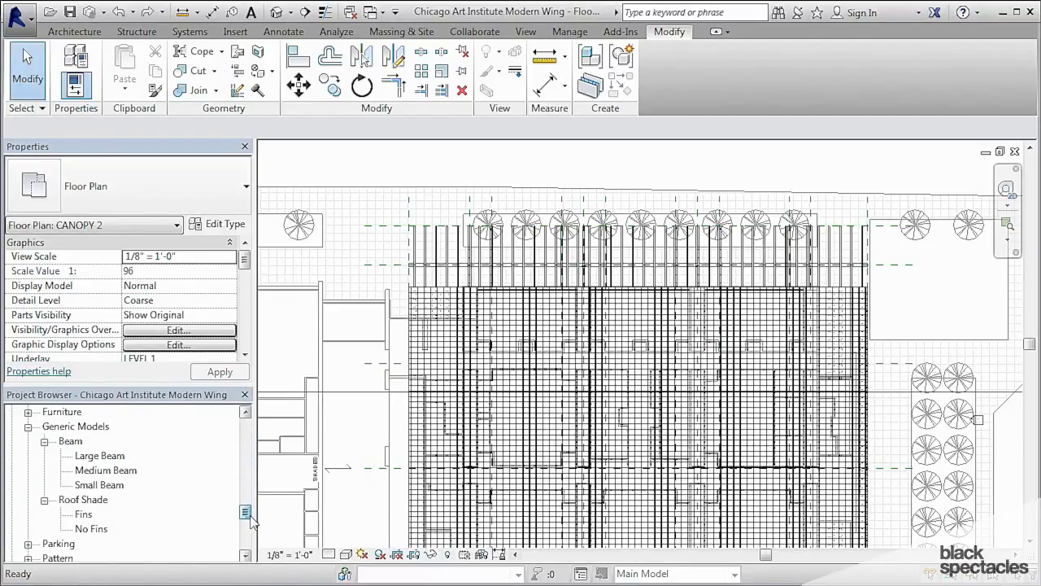
pyautogui.click(90, 514)
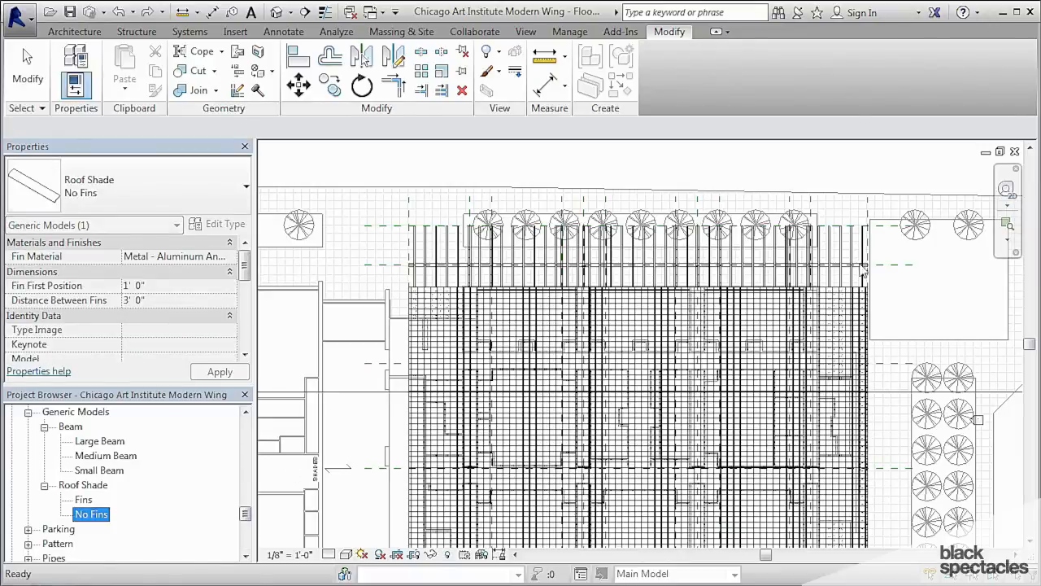
pyautogui.moveTo(862, 269); pyautogui.dragTo(865, 279)
pyautogui.scroll(7, 866, 284)
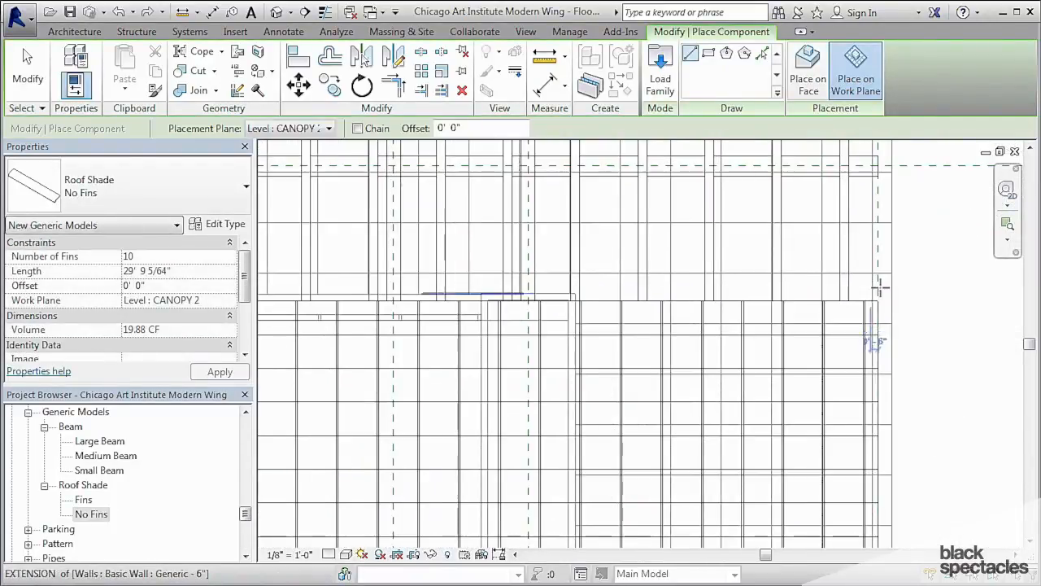
pyautogui.click(879, 277)
pyautogui.scroll(-1, 712, 285)
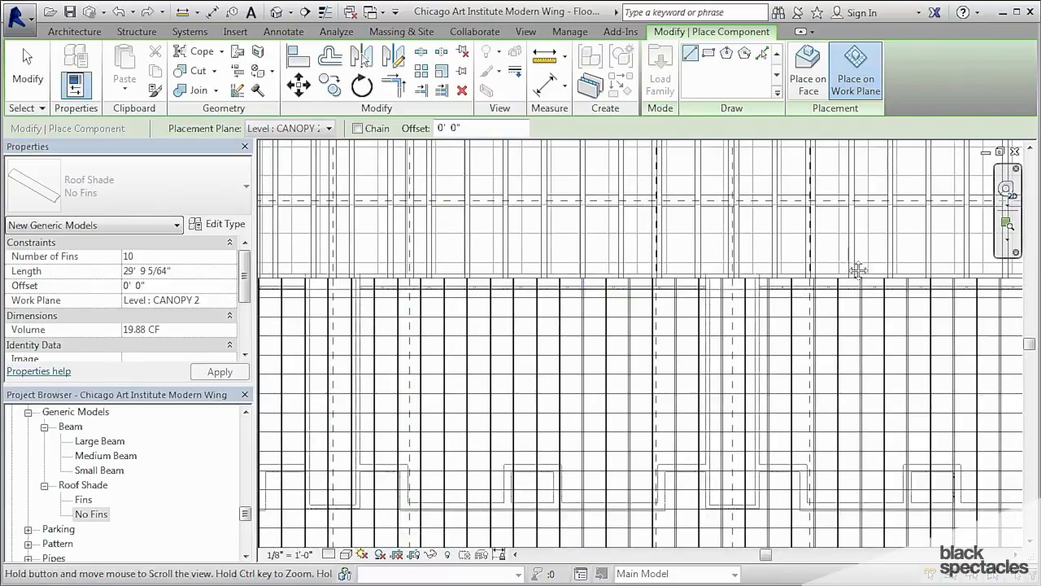
pyautogui.moveTo(858, 269); pyautogui.dragTo(934, 297, button='middle')
pyautogui.moveTo(614, 284); pyautogui.dragTo(705, 293, button='middle')
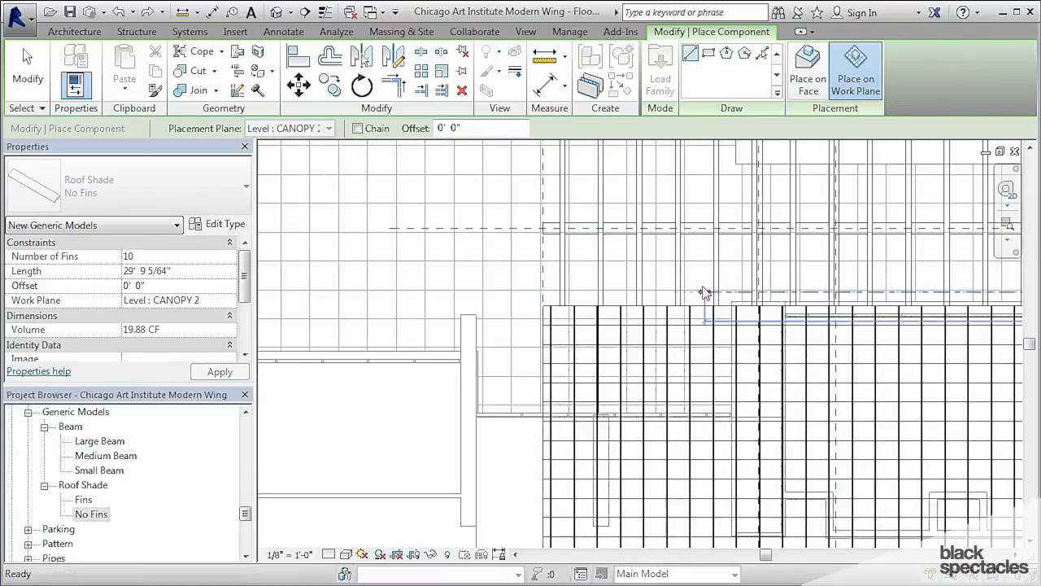
pyautogui.click(543, 287)
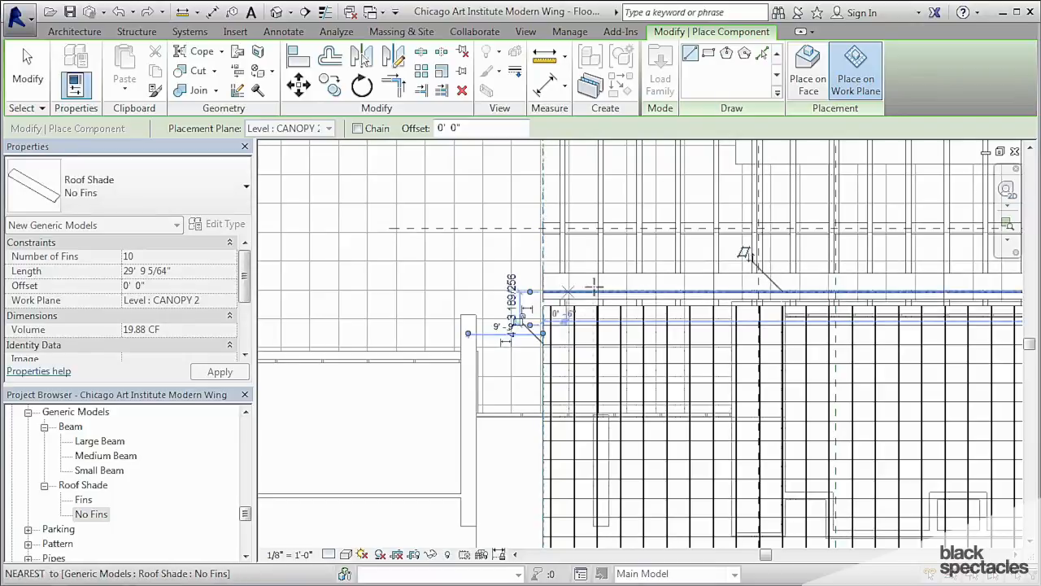
pyautogui.press('Escape')
pyautogui.press('Escape')
pyautogui.click(547, 289)
pyautogui.scroll(4, 545, 297)
pyautogui.press('m')
pyautogui.press('m')
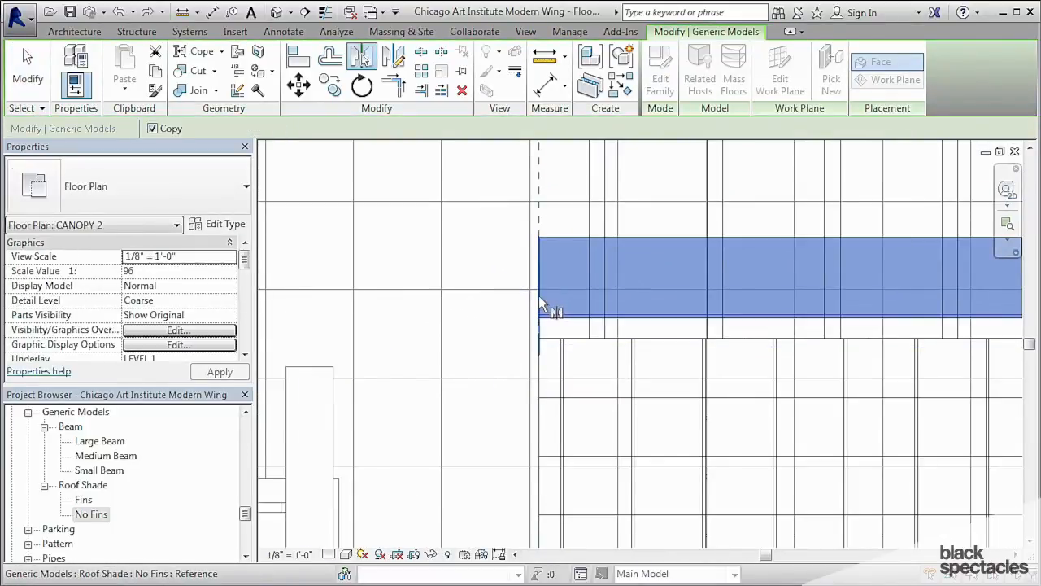
pyautogui.press('Escape')
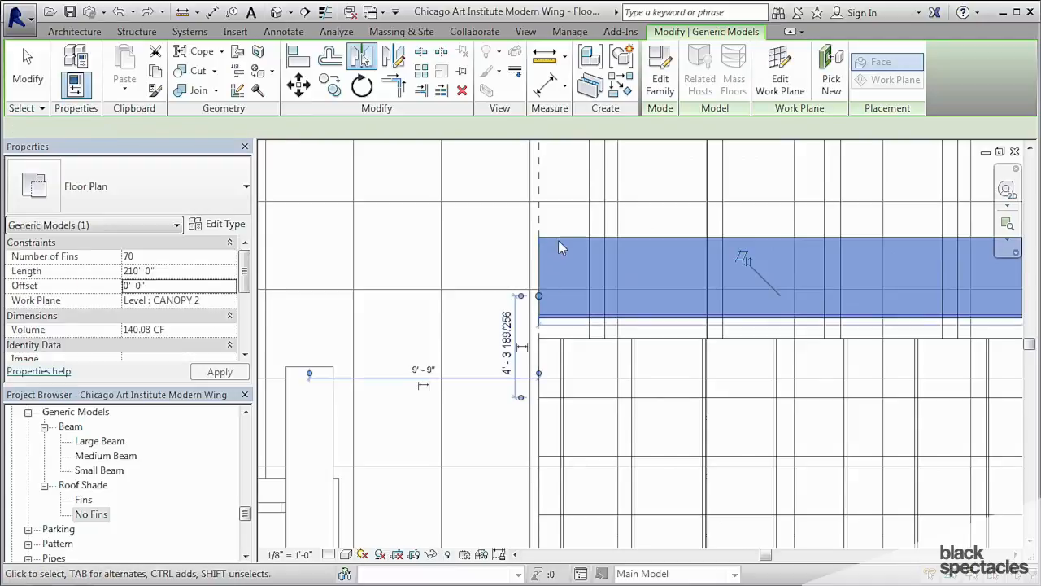
# Move the No Fins shade straight toward the finned array so that it overlaps the array's outermost row.
pyautogui.click(311, 89)
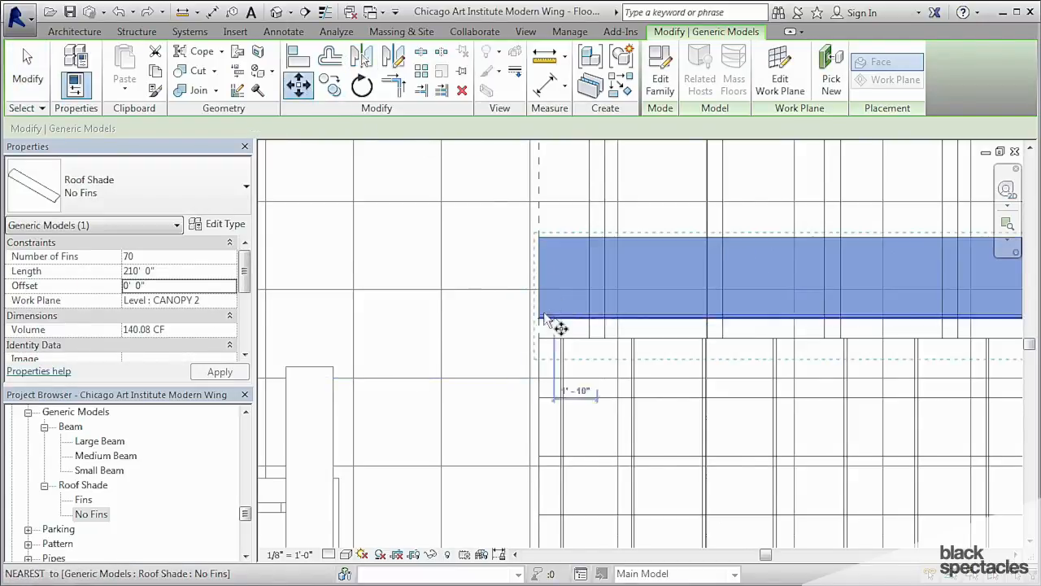
pyautogui.click(538, 307)
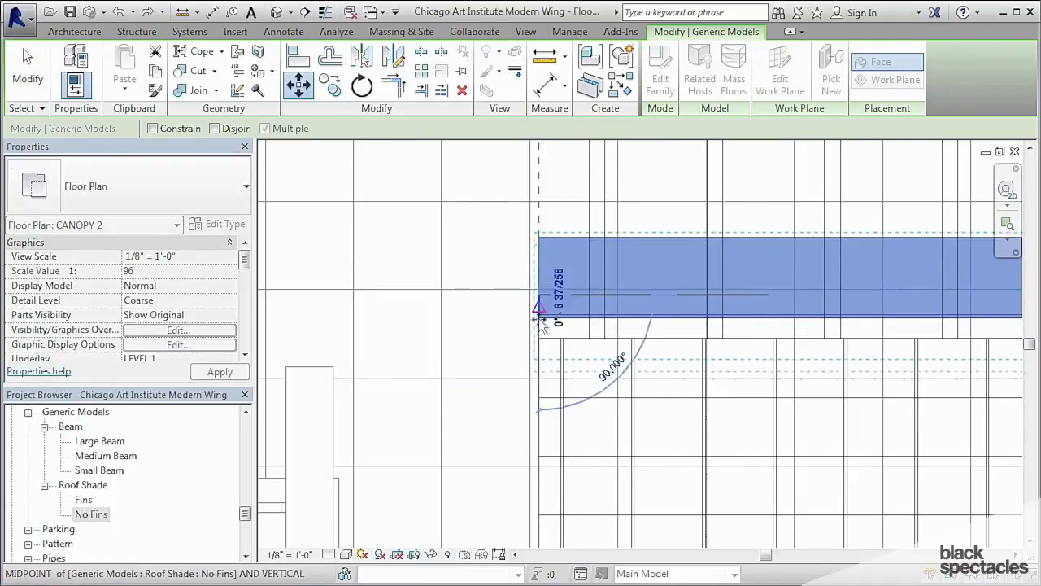
pyautogui.click(539, 379)
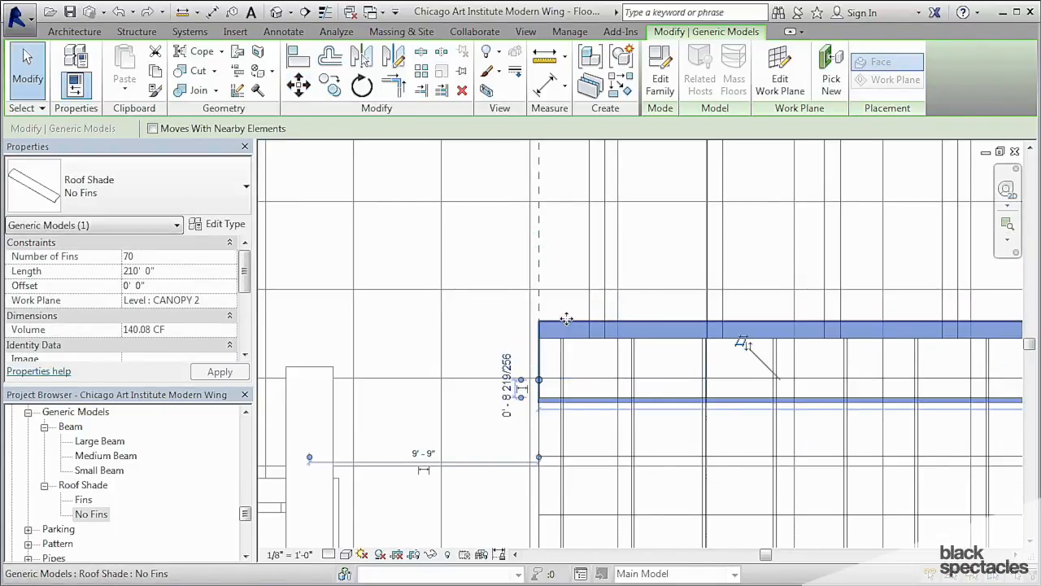
# Move the No Fins shade slightly back outward, away from the finned array, reducing the overlap with its outermost row.
pyautogui.press('m')
pyautogui.press('m')
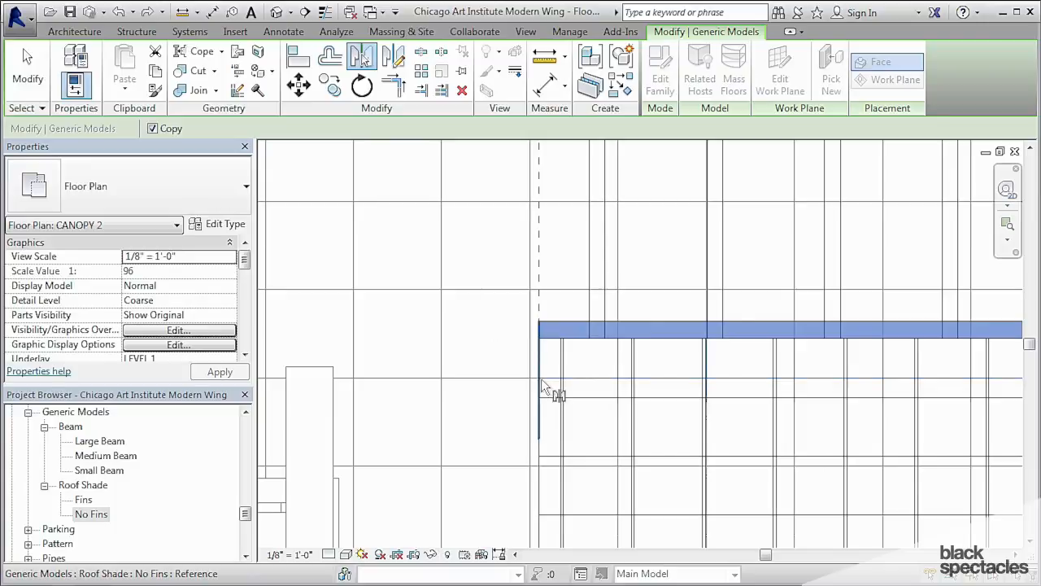
pyautogui.click(567, 328)
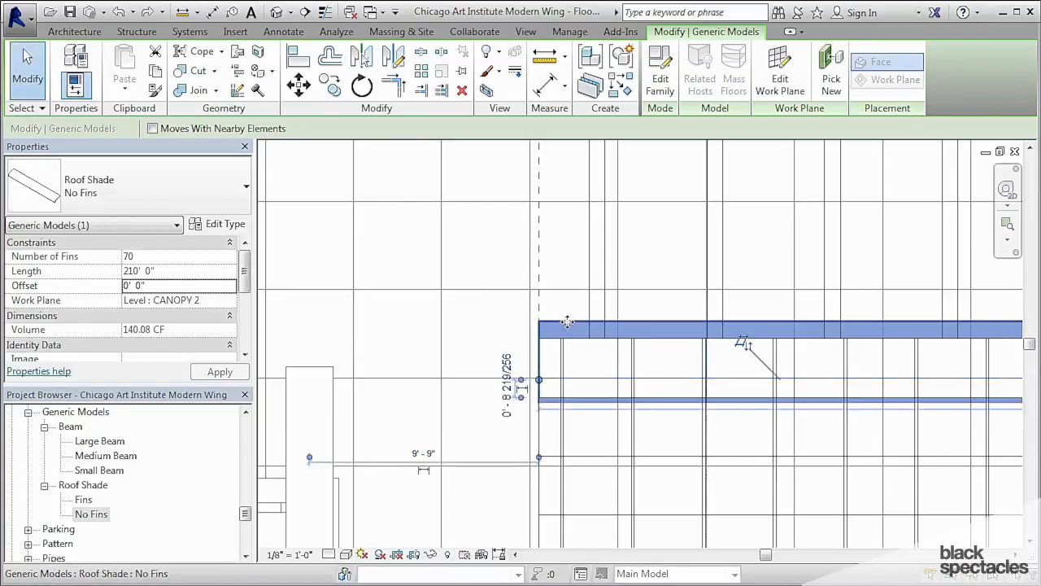
pyautogui.click(329, 86)
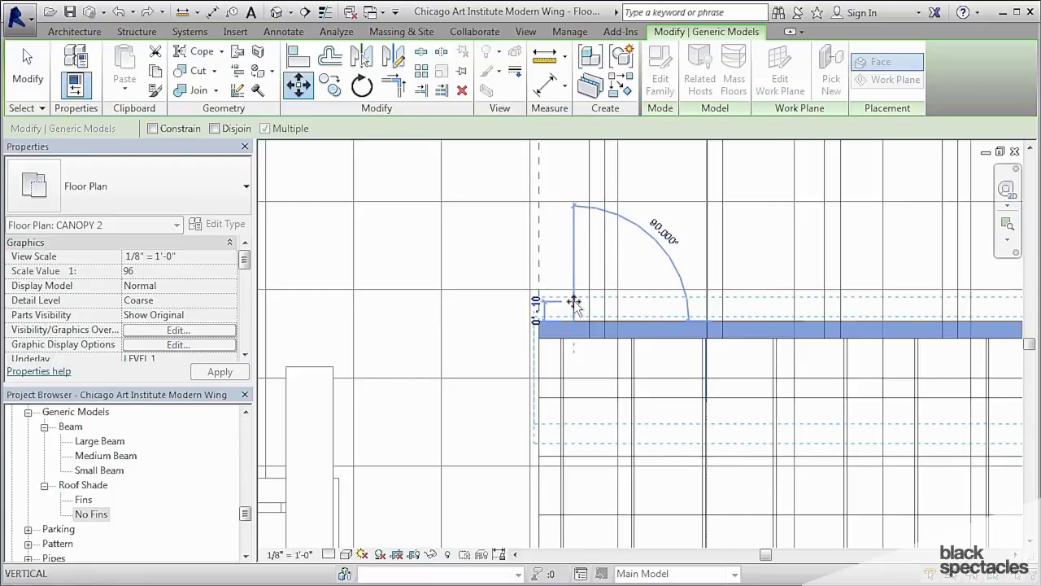
pyautogui.click(574, 297)
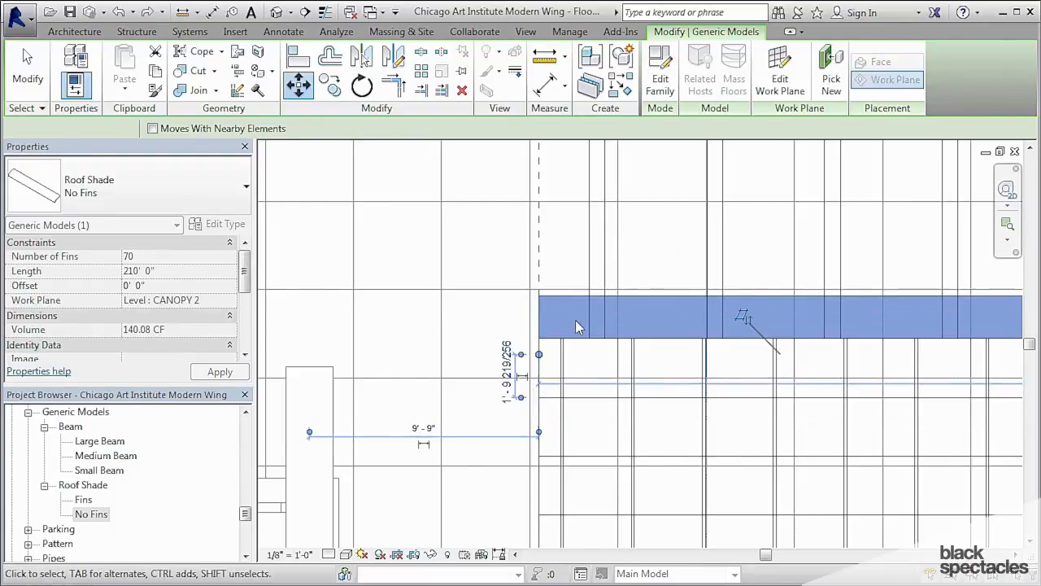
# Examine in the 3D view how the No Fins shade lines up with the end of the finned array and the beams.
pyautogui.scroll(-3, 779, 352)
pyautogui.moveTo(779, 352); pyautogui.dragTo(542, 350, button='middle')
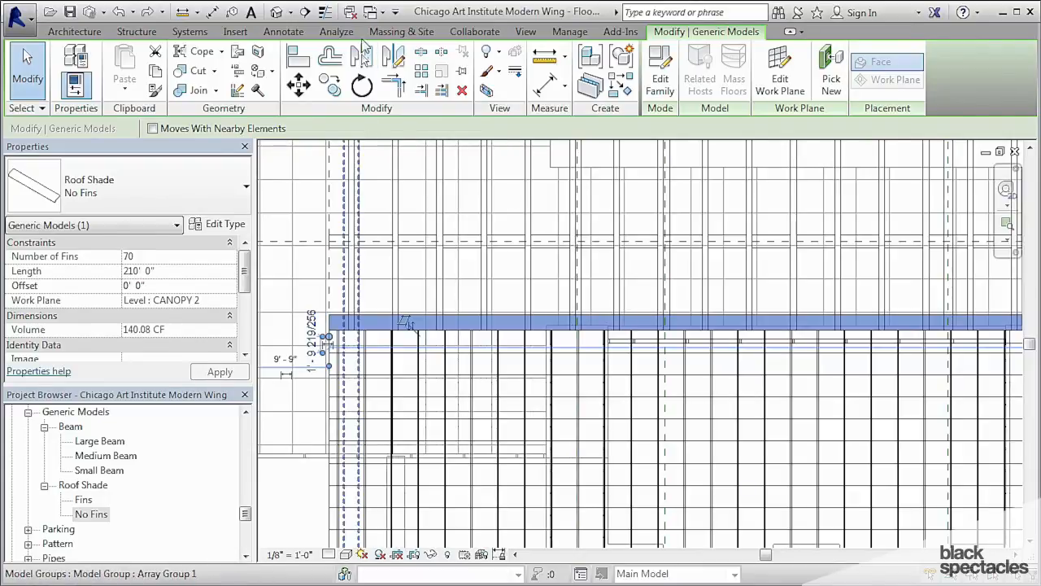
pyautogui.click(284, 11)
pyautogui.scroll(4, 927, 525)
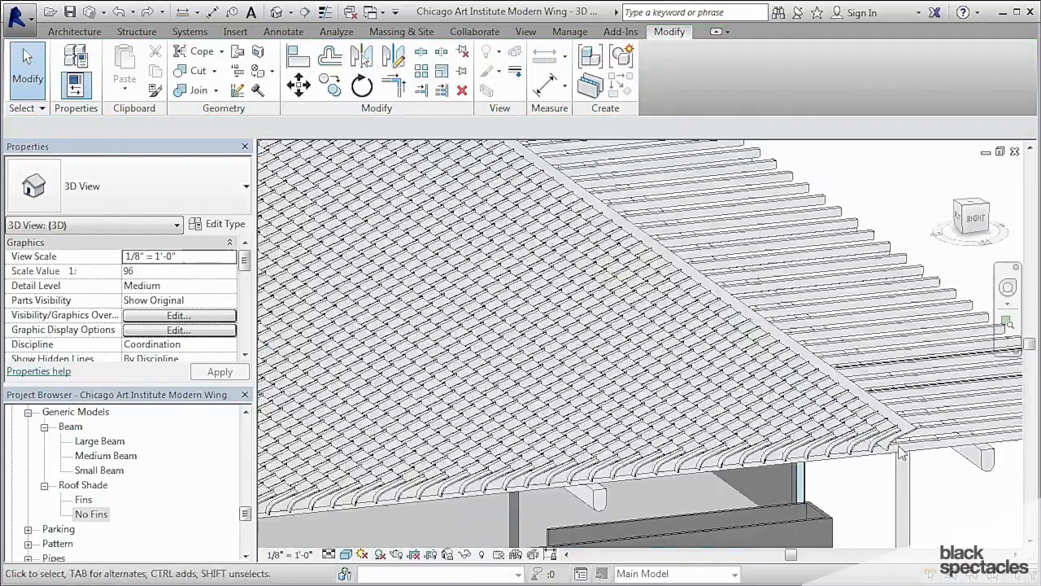
pyautogui.keyDown('shift'); pyautogui.moveTo(927, 525); pyautogui.dragTo(848, 453, button='middle'); pyautogui.keyUp('shift')
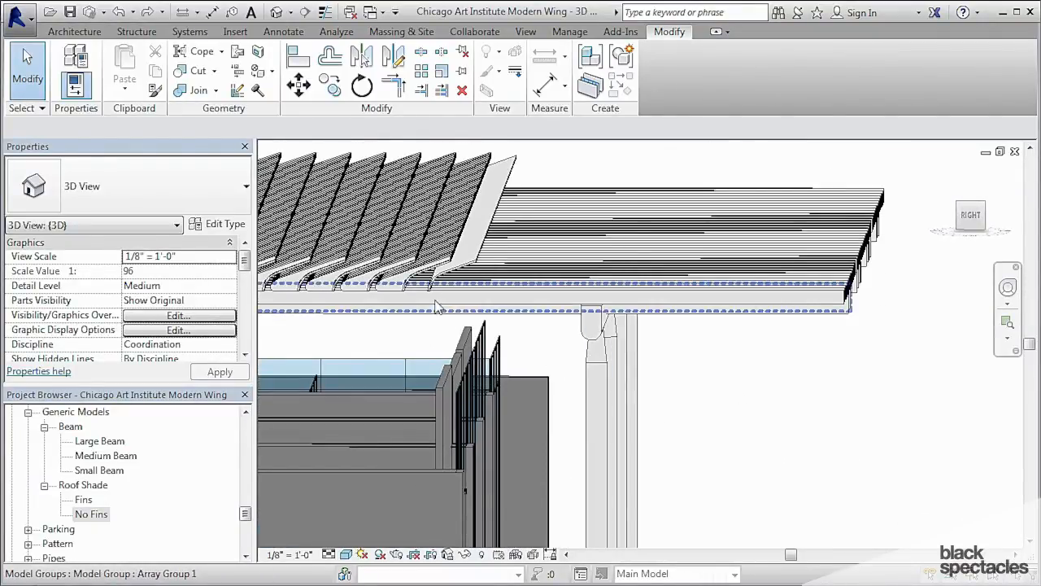
pyautogui.keyDown('shift'); pyautogui.moveTo(439, 308); pyautogui.dragTo(376, 366, button='middle'); pyautogui.keyUp('shift')
# In the CANOPY 2 plan, array the No Fins roof shade straight outward from the finned array at 2'6" spacing.
pyautogui.hotkey('ctrl', 'Tab')
pyautogui.scroll(-2, 623, 358)
pyautogui.scroll(1, 771, 381)
pyautogui.moveTo(903, 371); pyautogui.dragTo(574, 379, button='middle')
pyautogui.moveTo(903, 386); pyautogui.dragTo(567, 388, button='middle')
pyautogui.scroll(2, 697, 374)
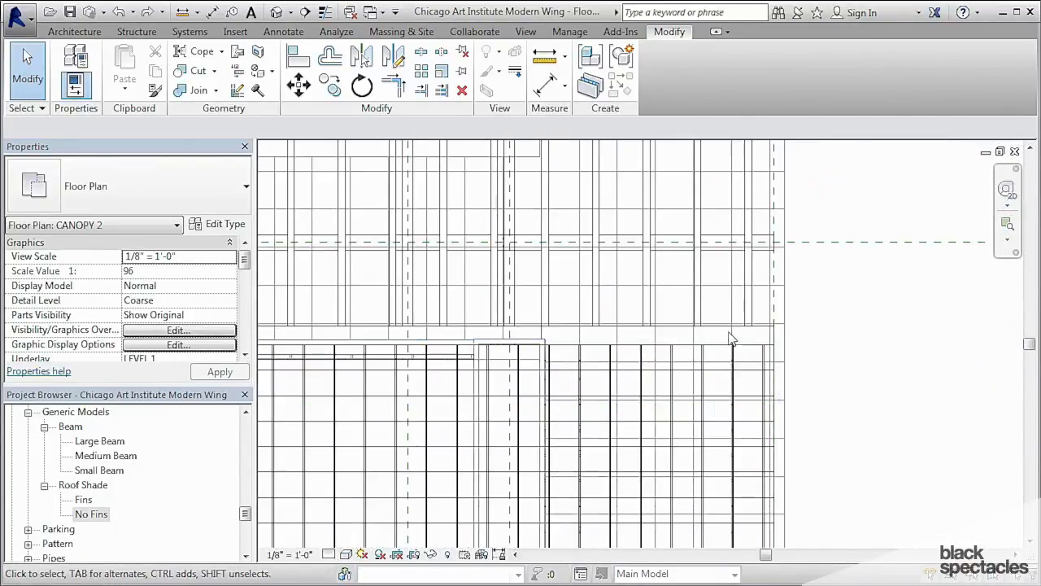
pyautogui.click(730, 335)
pyautogui.moveTo(732, 340); pyautogui.dragTo(716, 425, button='middle')
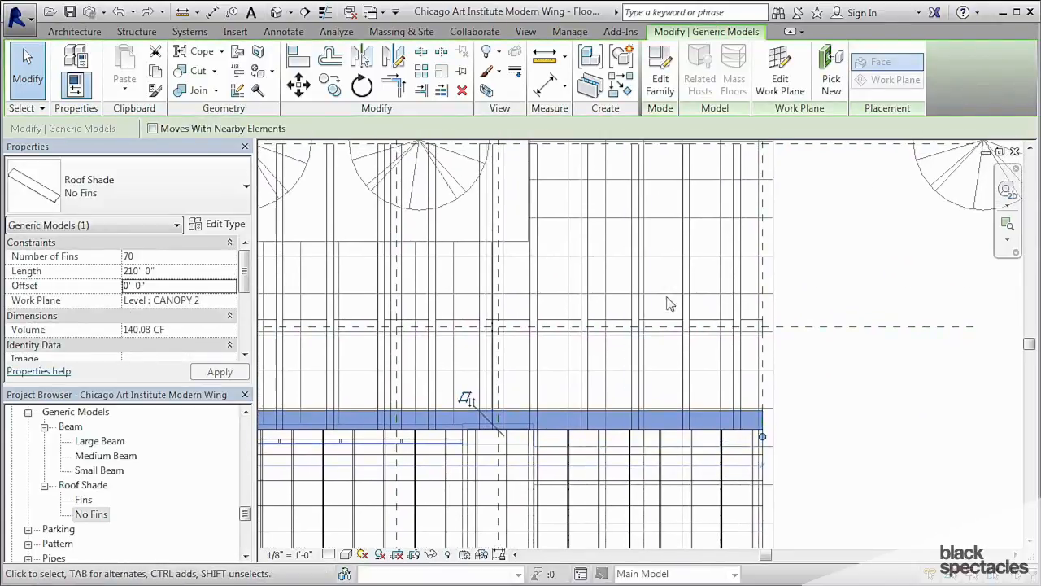
pyautogui.click(422, 71)
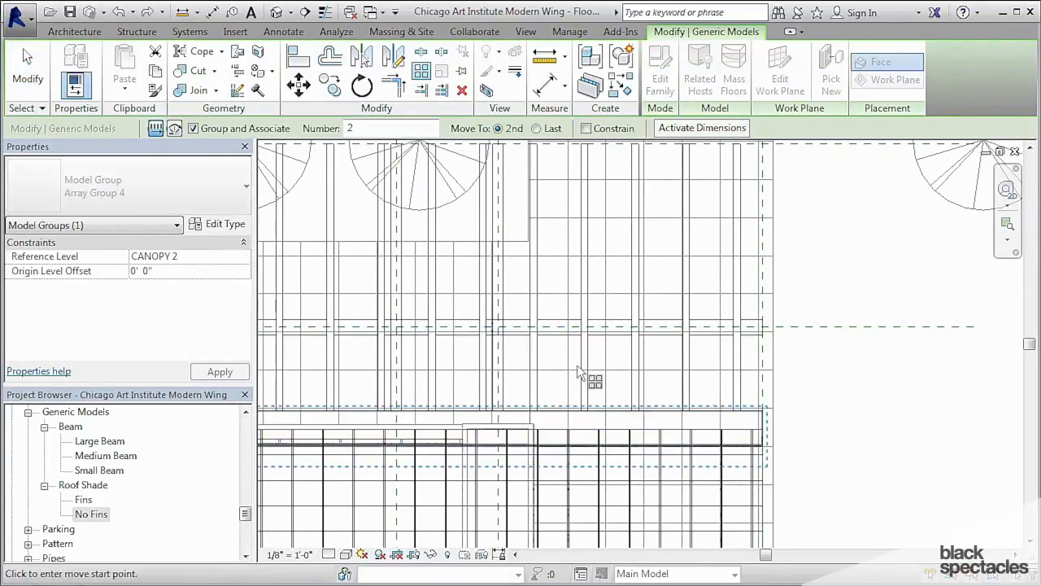
pyautogui.scroll(2, 780, 424)
pyautogui.click(779, 423)
pyautogui.write('2')
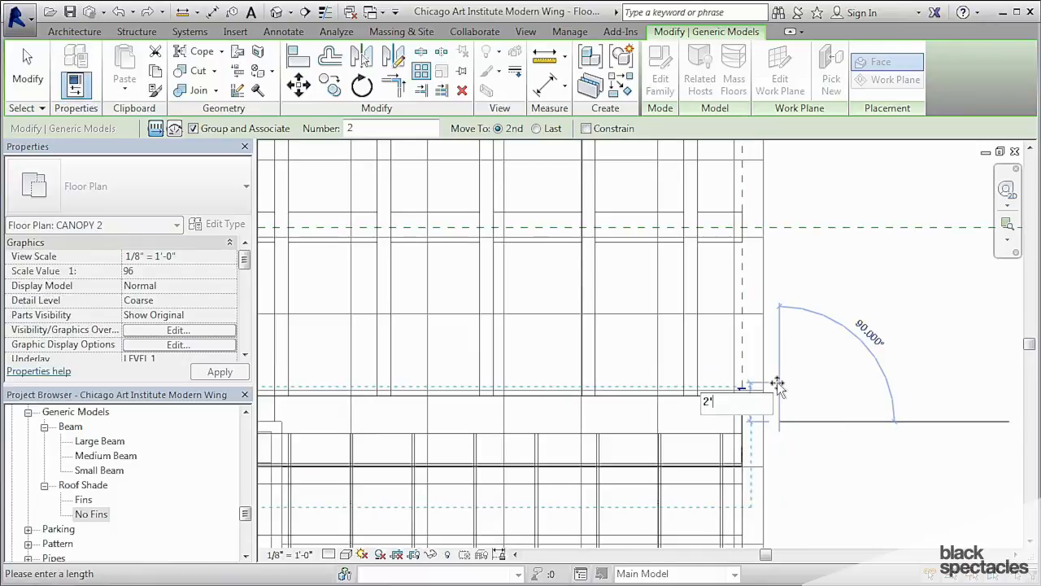
pyautogui.write("'6")
pyautogui.press('Return')
# Set the count of the new No Fins shade array to 10.
pyautogui.scroll(-3, 777, 384)
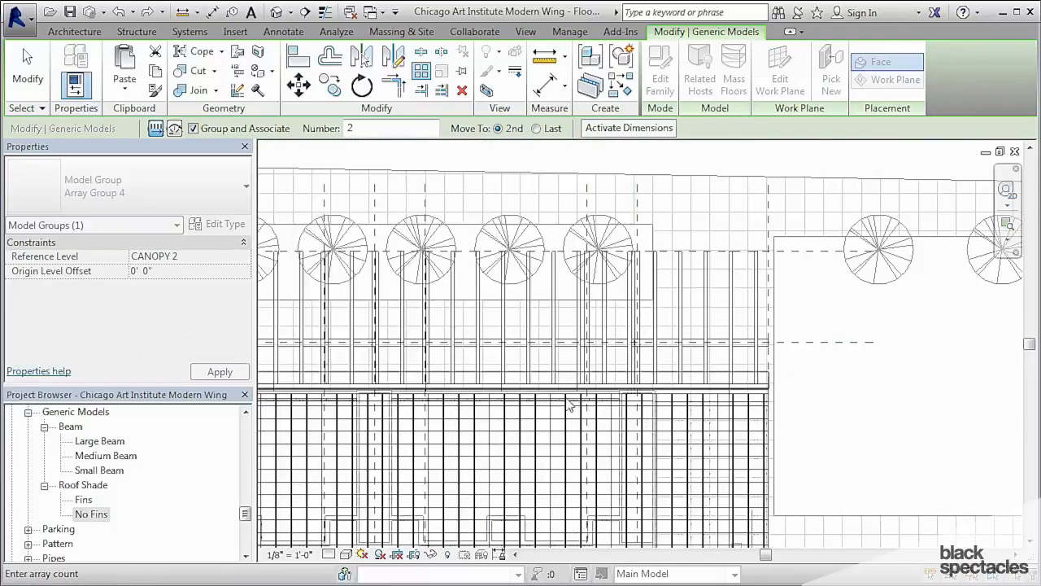
pyautogui.moveTo(520, 401); pyautogui.dragTo(823, 403, button='middle')
pyautogui.moveTo(418, 399); pyautogui.dragTo(660, 391, button='middle')
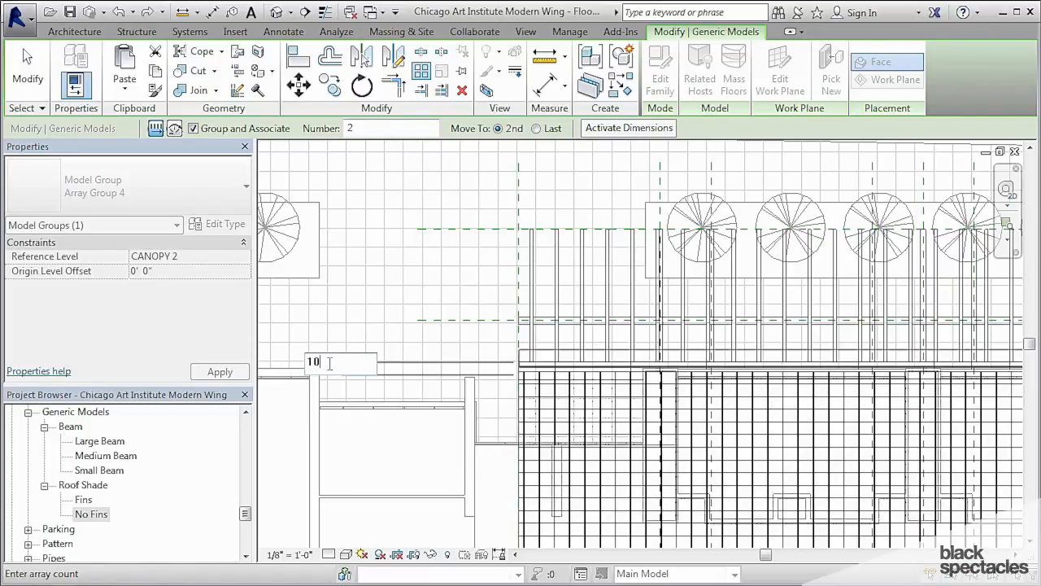
pyautogui.press('Return')
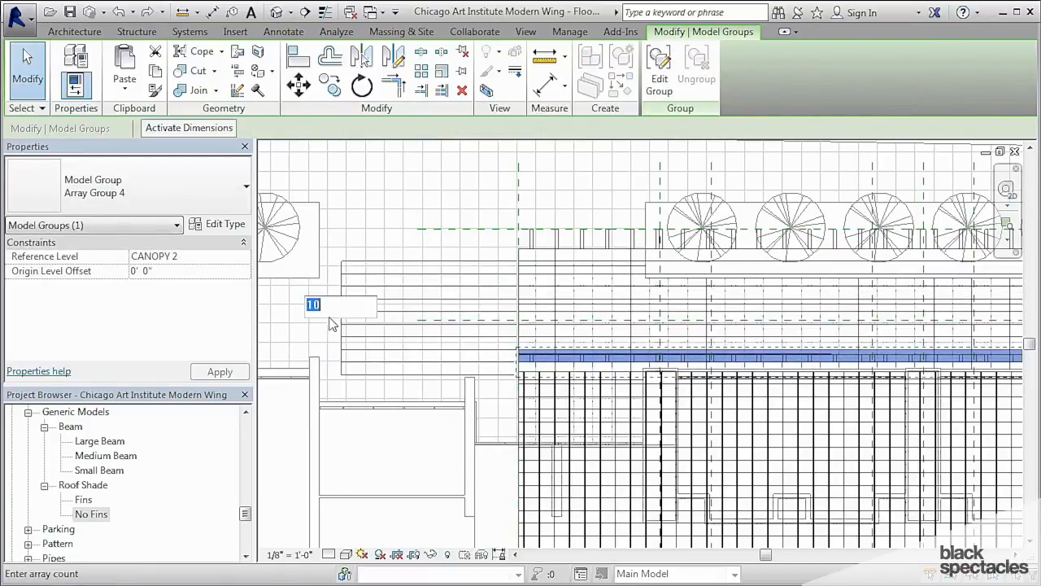
# Increase the No Fins shade array's count to 11 and finally to 12, extending it toward the beam ends.
pyautogui.press('Return')
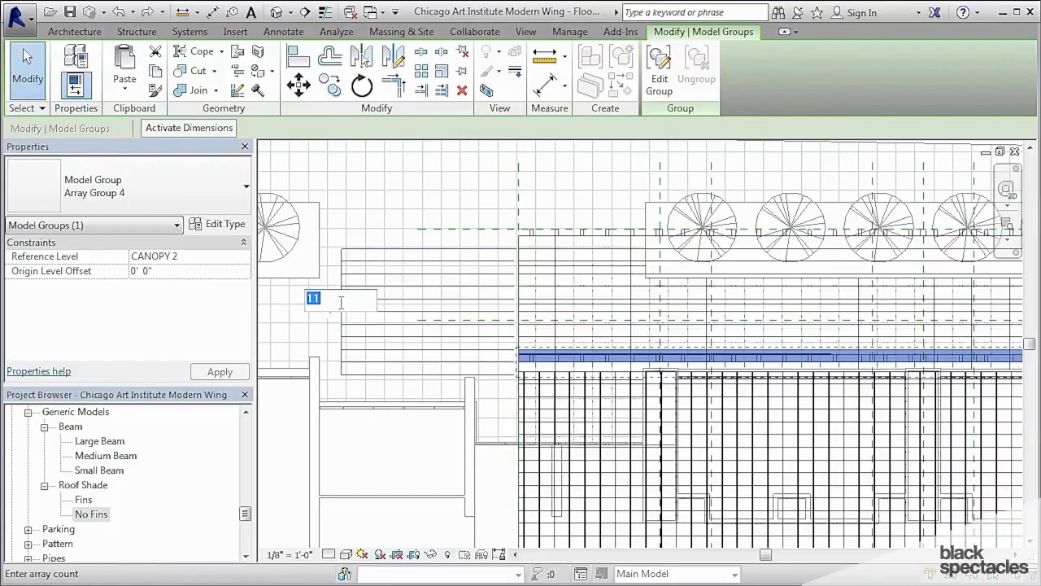
pyautogui.write('12')
pyautogui.press('Return')
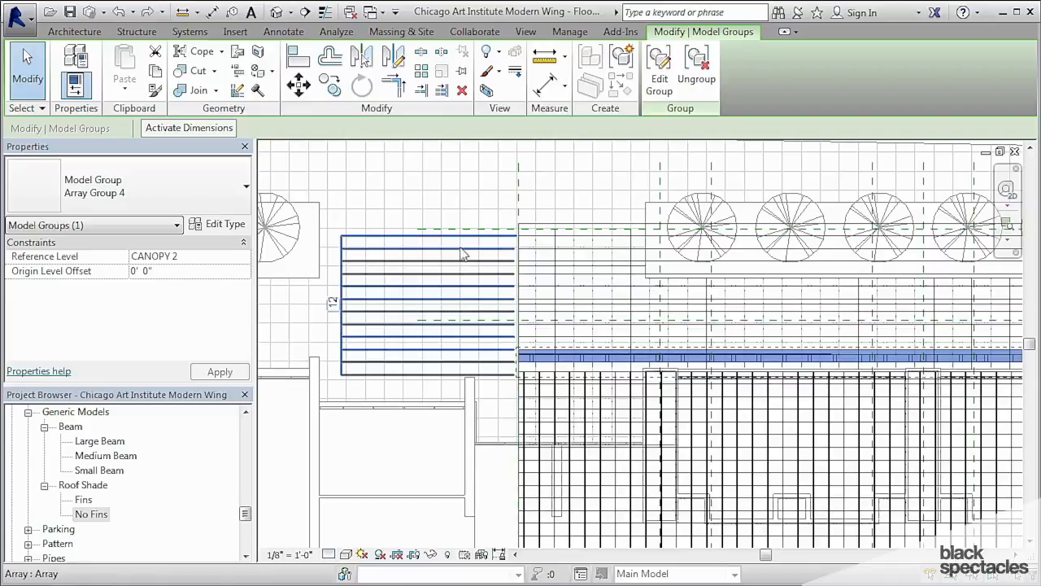
pyautogui.press('Escape')
# Examine the arrayed roof shades in the default 3D view, orbiting around the canopy and looking up at its underside near the glazed walls.
pyautogui.scroll(-4, 436, 244)
pyautogui.moveTo(611, 266); pyautogui.dragTo(566, 259, button='middle')
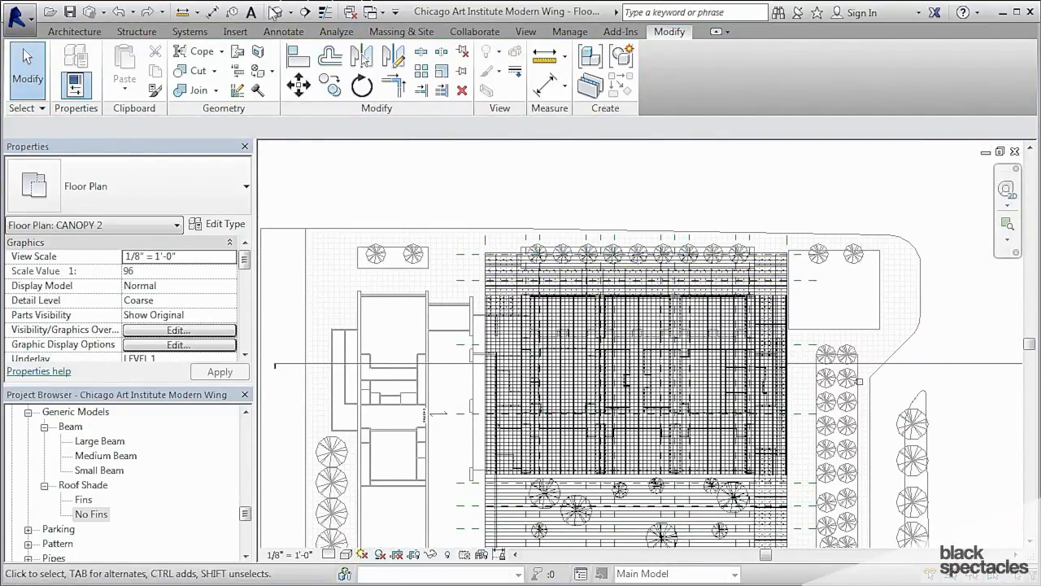
pyautogui.click(277, 13)
pyautogui.keyDown('shift'); pyautogui.moveTo(772, 309); pyautogui.dragTo(775, 438, button='middle'); pyautogui.keyUp('shift')
pyautogui.scroll(3, 775, 437)
pyautogui.moveTo(643, 253); pyautogui.dragTo(750, 255, button='middle')
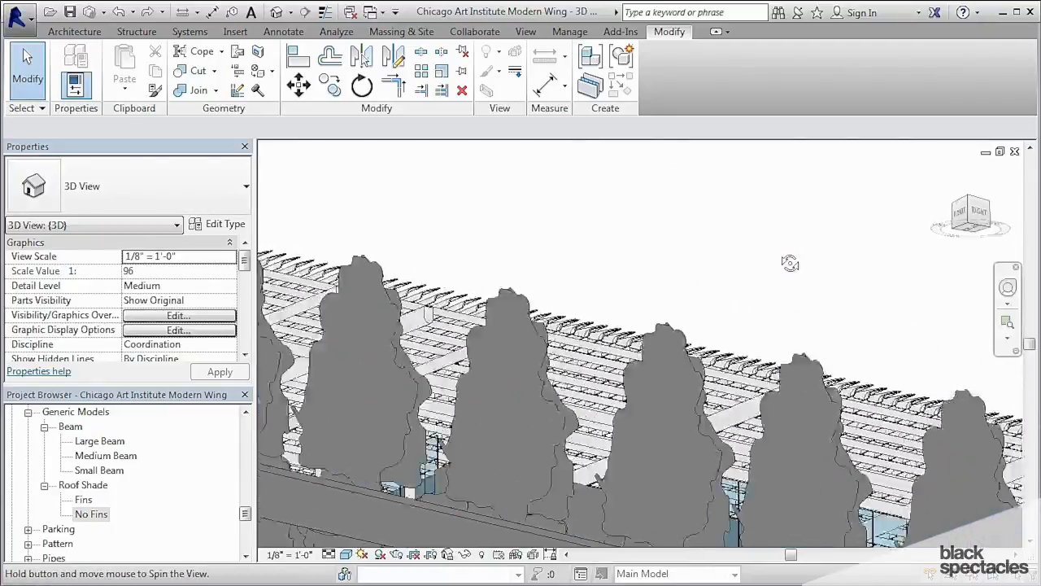
pyautogui.keyDown('shift'); pyautogui.moveTo(579, 280); pyautogui.dragTo(620, 286, button='middle'); pyautogui.keyUp('shift')
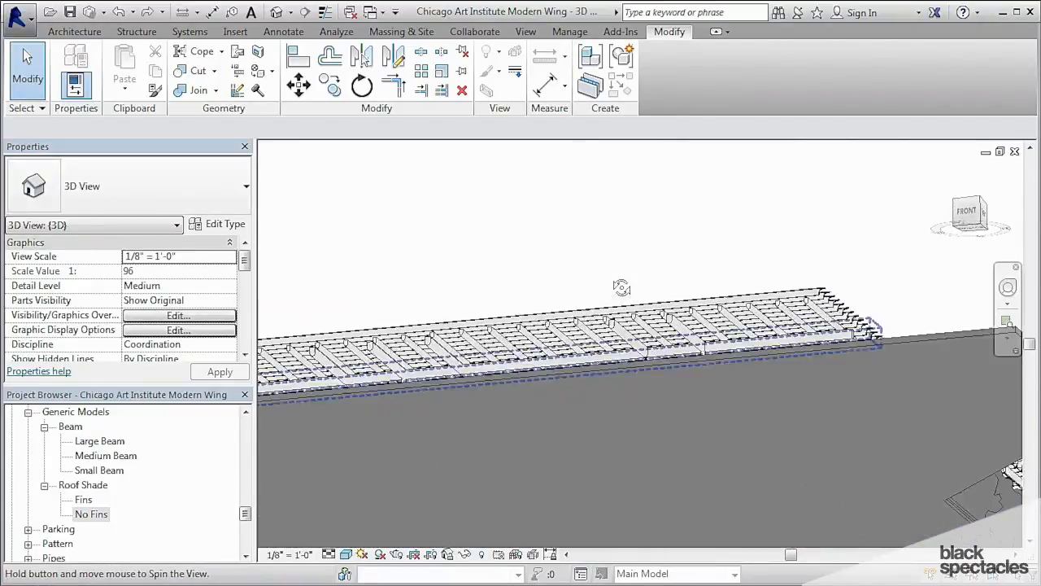
pyautogui.keyDown('shift'); pyautogui.moveTo(623, 385); pyautogui.dragTo(791, 337, button='middle'); pyautogui.keyUp('shift')
pyautogui.moveTo(511, 357); pyautogui.dragTo(583, 348, button='middle')
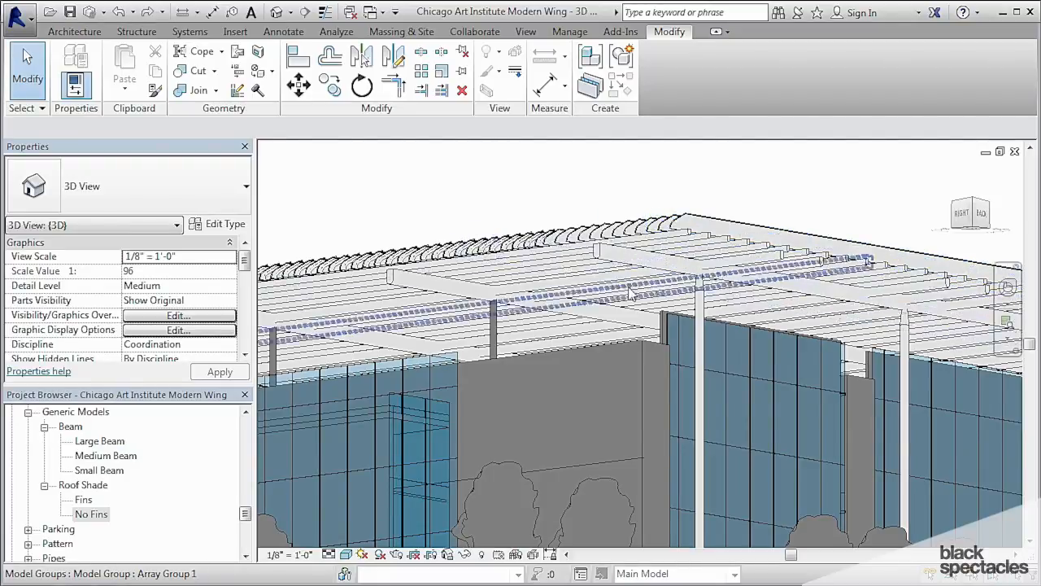
pyautogui.scroll(3, 698, 319)
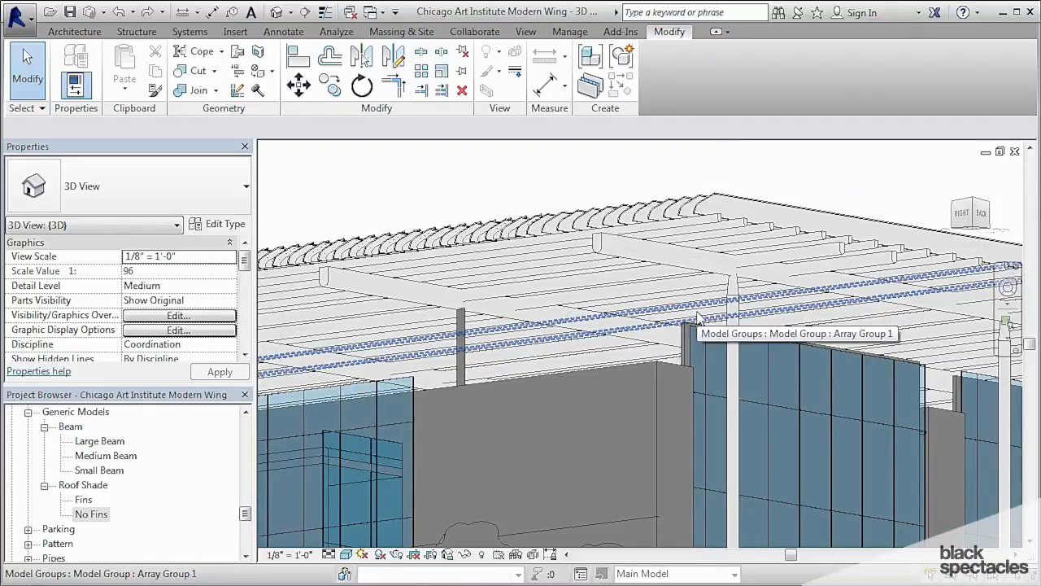